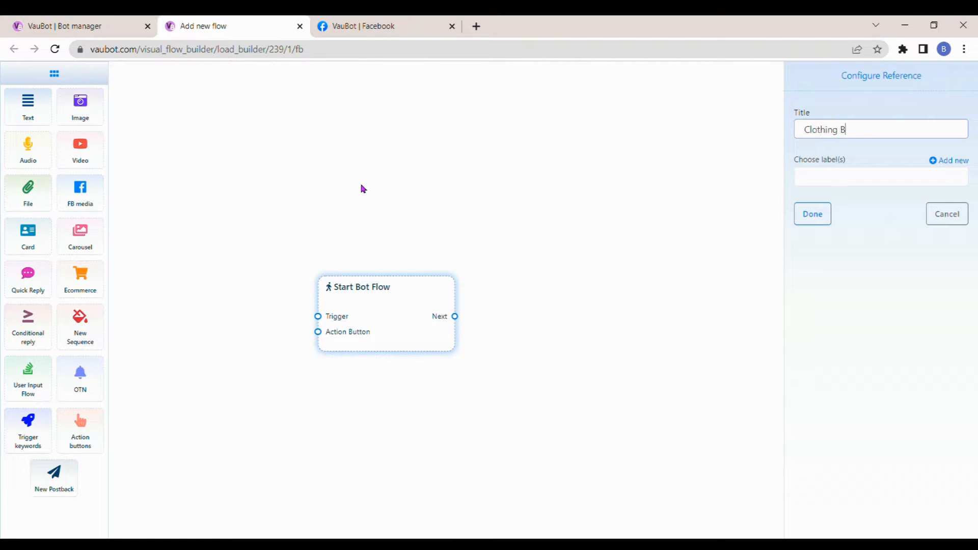
pyautogui.click(819, 178)
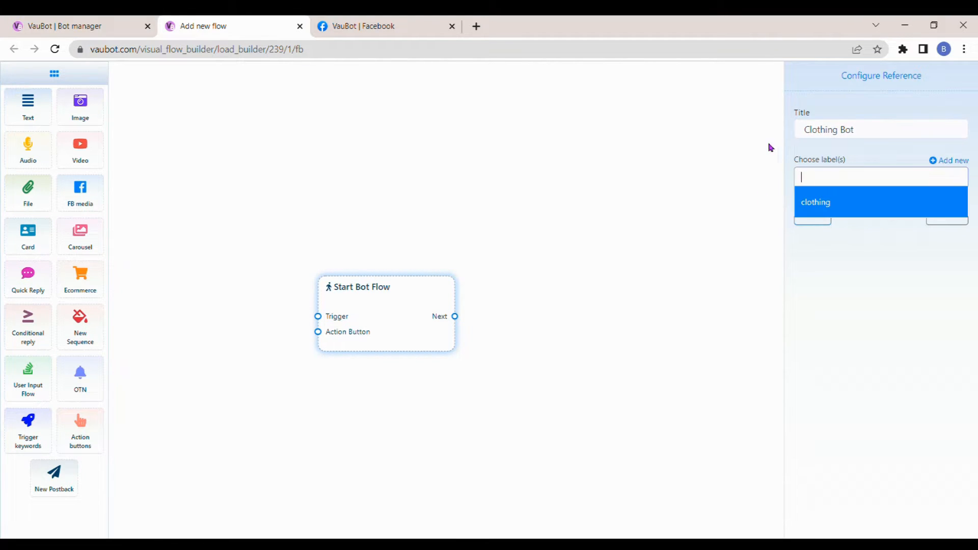
pyautogui.write('clothing')
pyautogui.press('Return')
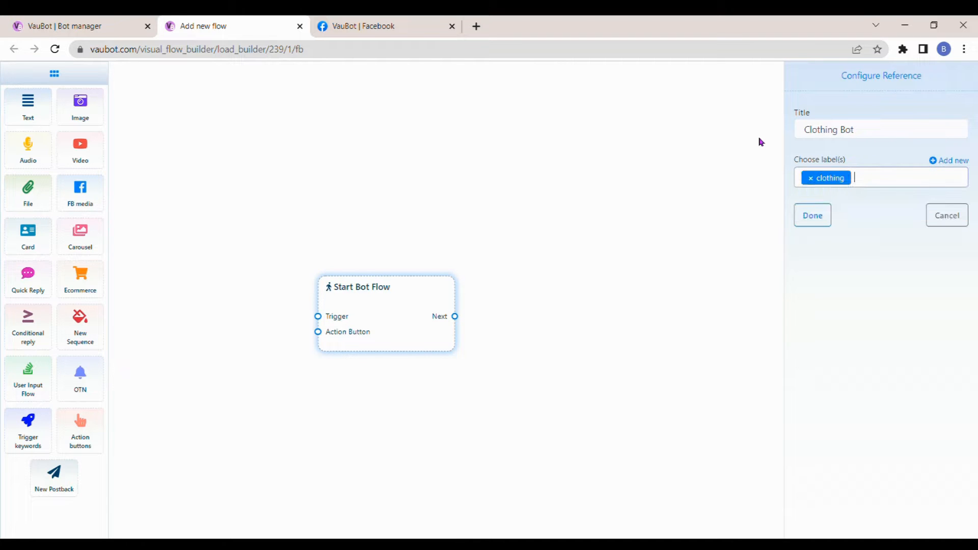
pyautogui.click(812, 179)
pyautogui.click(794, 162)
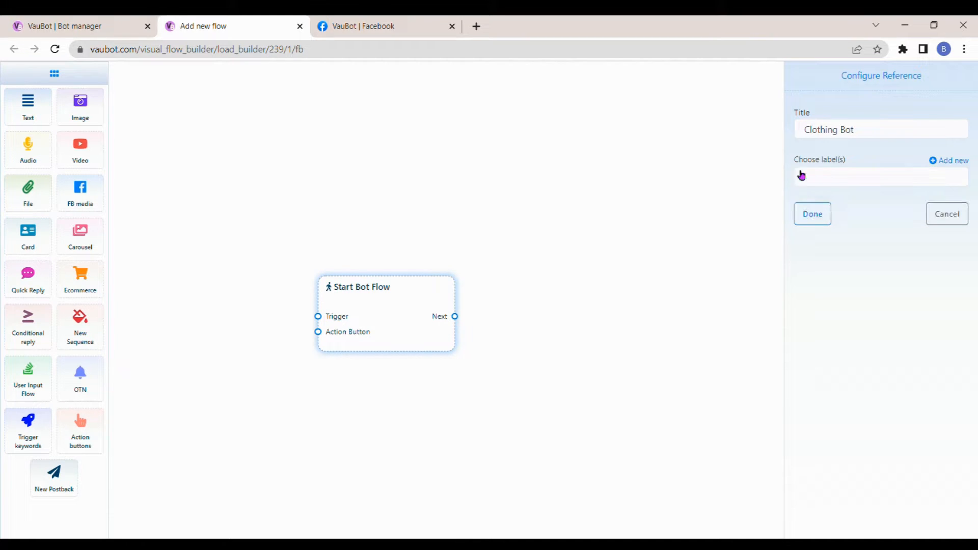
# Save the Start Bot Flow reference with the title Clothing Bot and no label
pyautogui.click(816, 218)
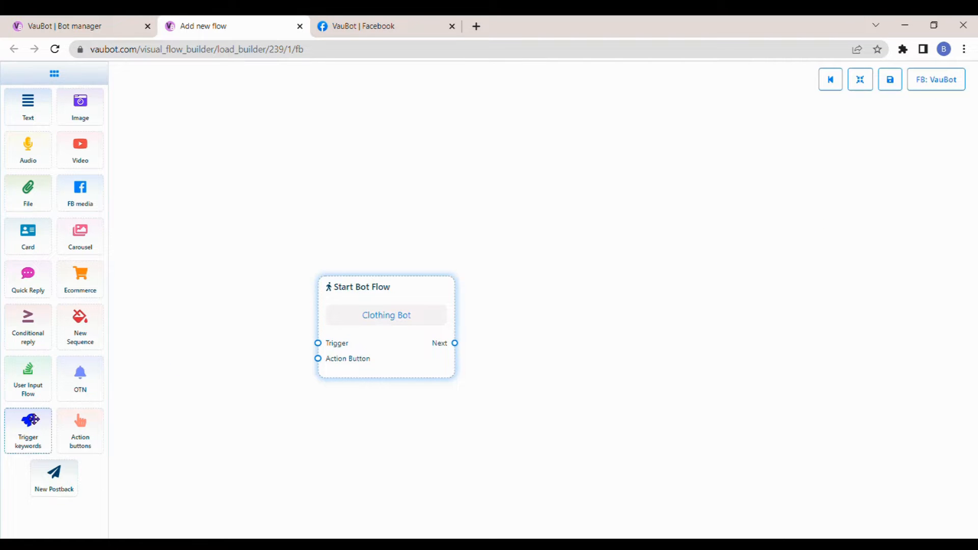
# Add a Trigger keywords block beside the Start Bot Flow block and connect it to that block's Trigger input
pyautogui.moveTo(28, 423); pyautogui.dragTo(174, 362)
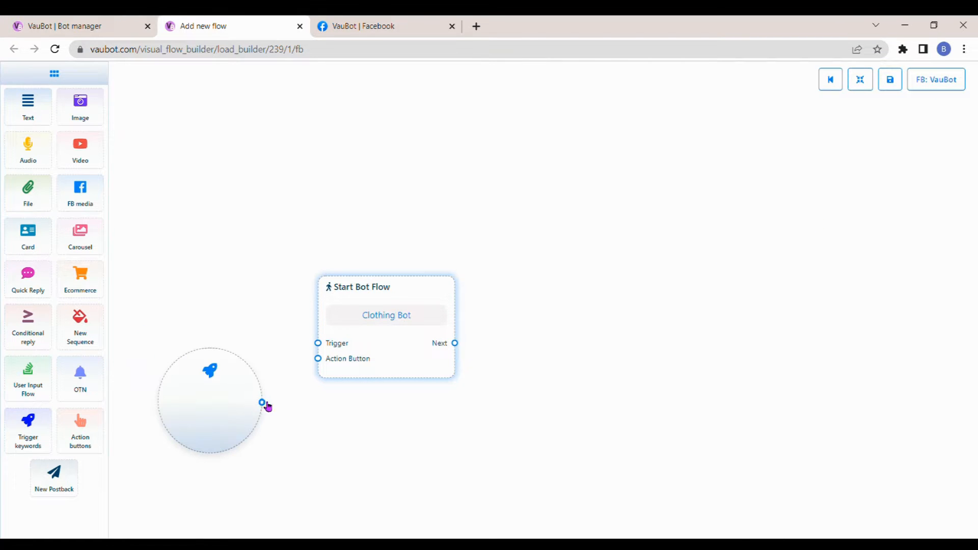
pyautogui.moveTo(265, 406); pyautogui.dragTo(317, 343)
# Configure the trigger block with the keywords "Hello, Hi" and string matching, and save it
pyautogui.click(223, 374)
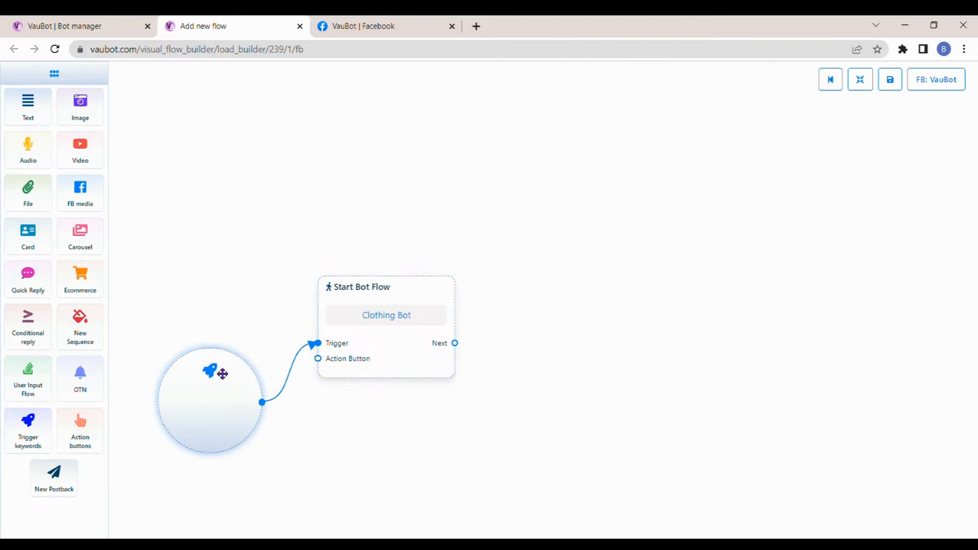
pyautogui.doubleClick(223, 374)
pyautogui.write('Hello, Hi')
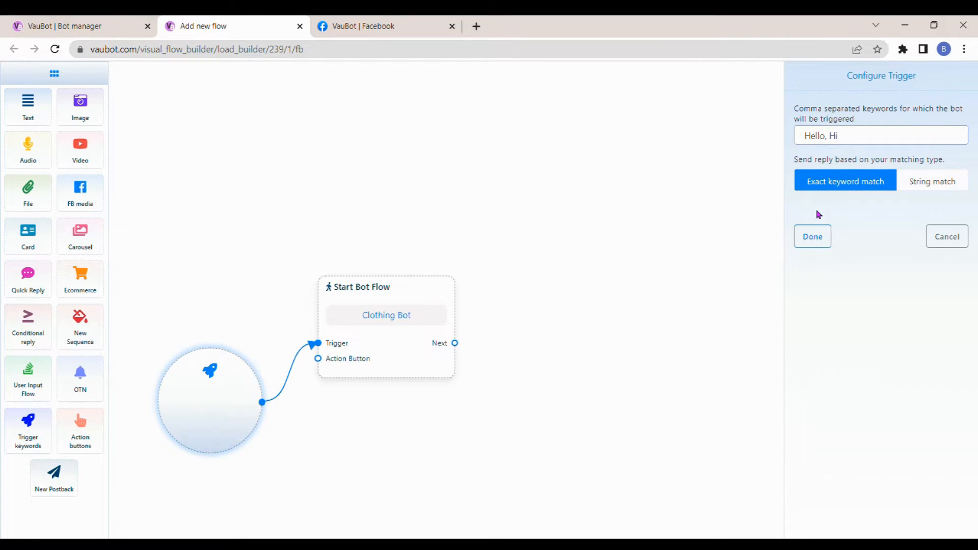
pyautogui.click(934, 184)
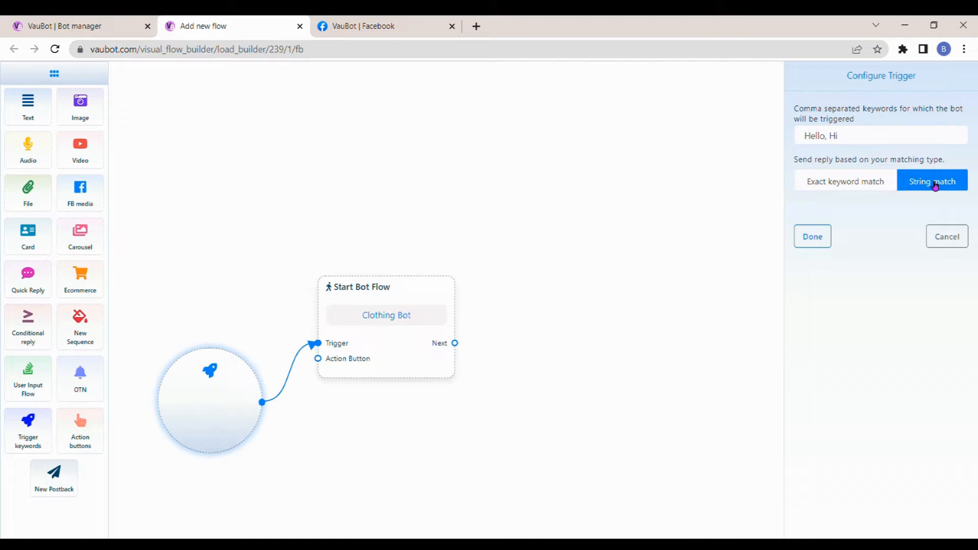
pyautogui.click(829, 234)
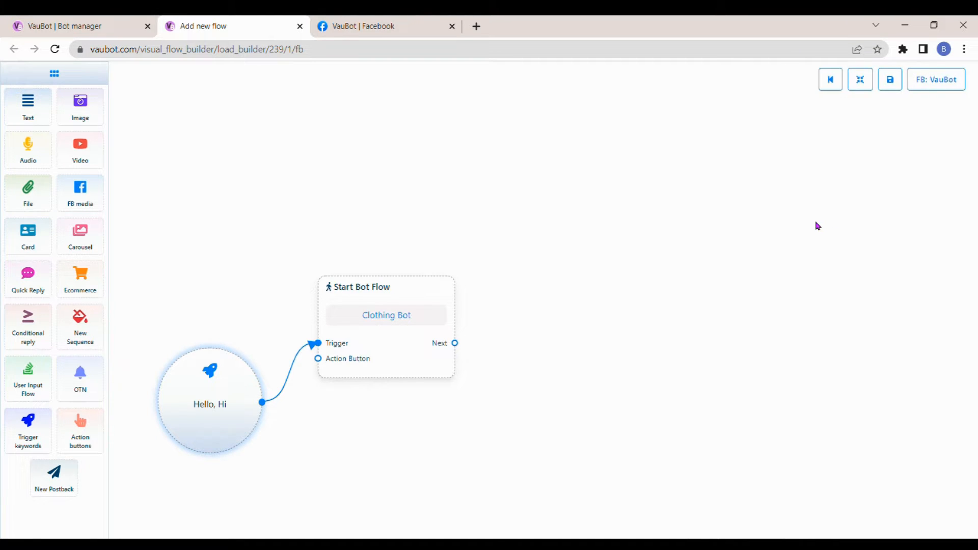
pyautogui.moveTo(47, 116); pyautogui.dragTo(530, 337)
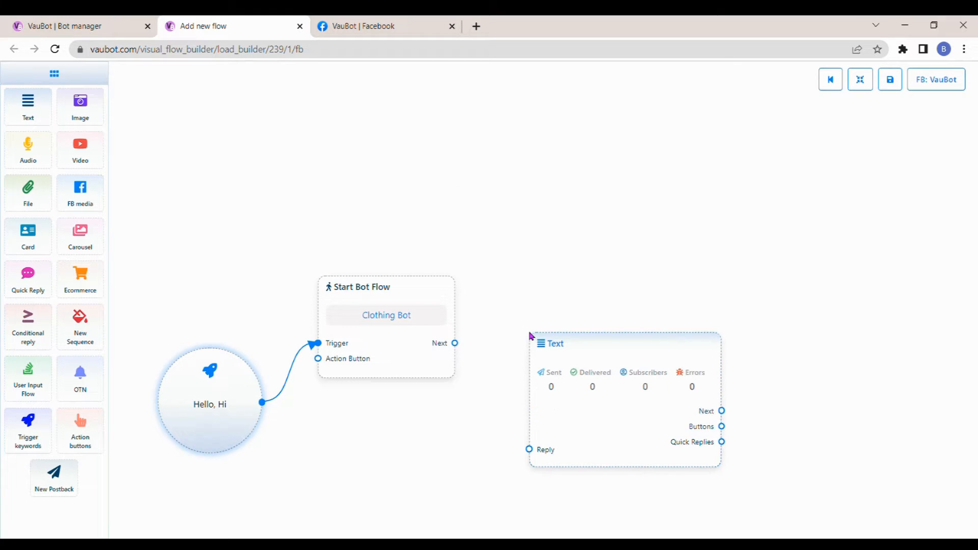
pyautogui.rightClick(583, 353)
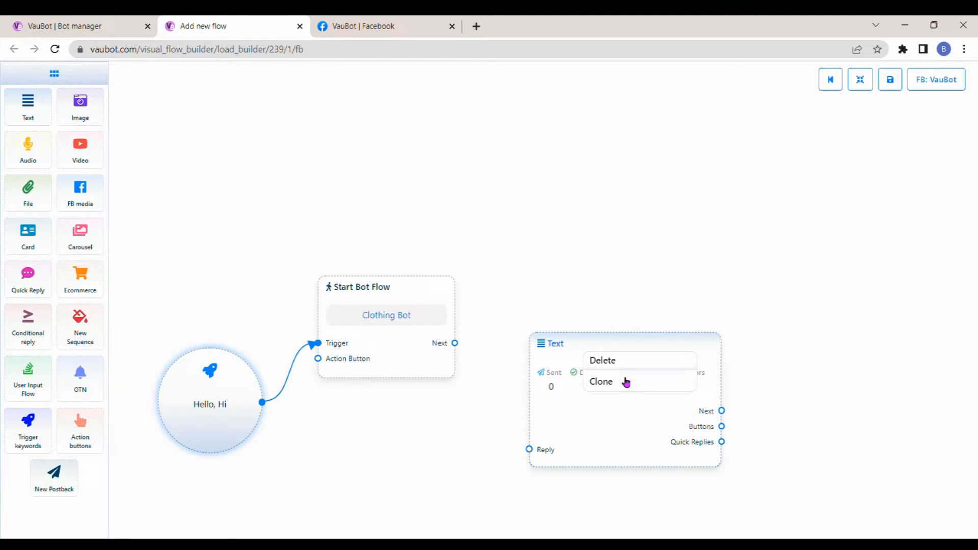
pyautogui.click(617, 364)
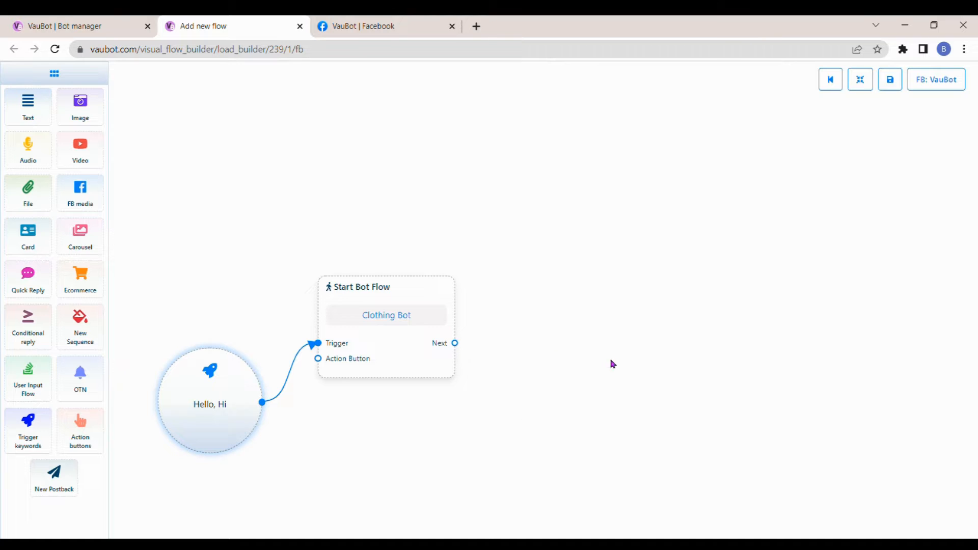
# Create a Text block linked from the Start Bot Flow block's Next output and shift it slightly closer
pyautogui.moveTo(464, 346); pyautogui.dragTo(584, 291)
pyautogui.click(615, 318)
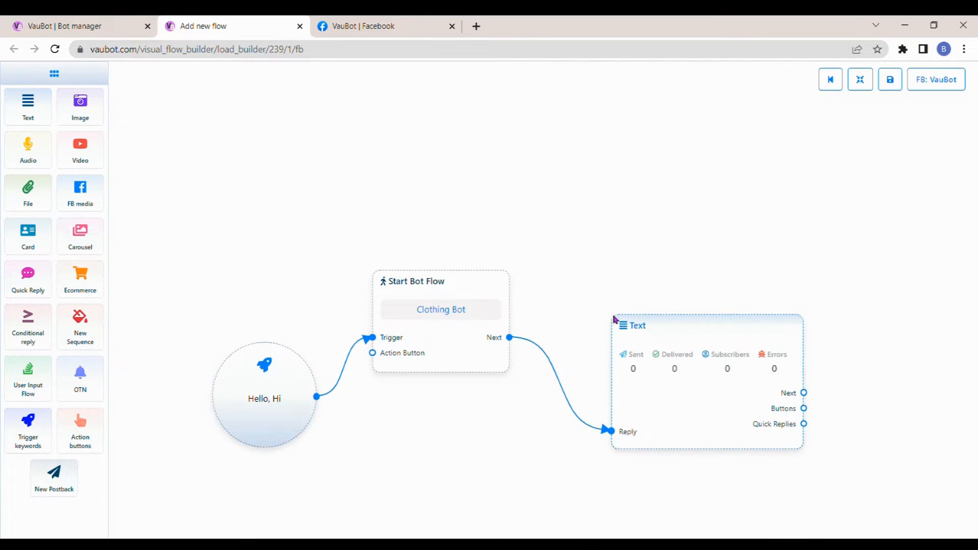
pyautogui.moveTo(641, 339); pyautogui.dragTo(615, 339)
# Write the Text block's reply as "Hello #LEAD_USER_LAST_NAME#, thank you for contacting us.", inserting the last-name variable
pyautogui.moveTo(449, 425); pyautogui.dragTo(355, 345)
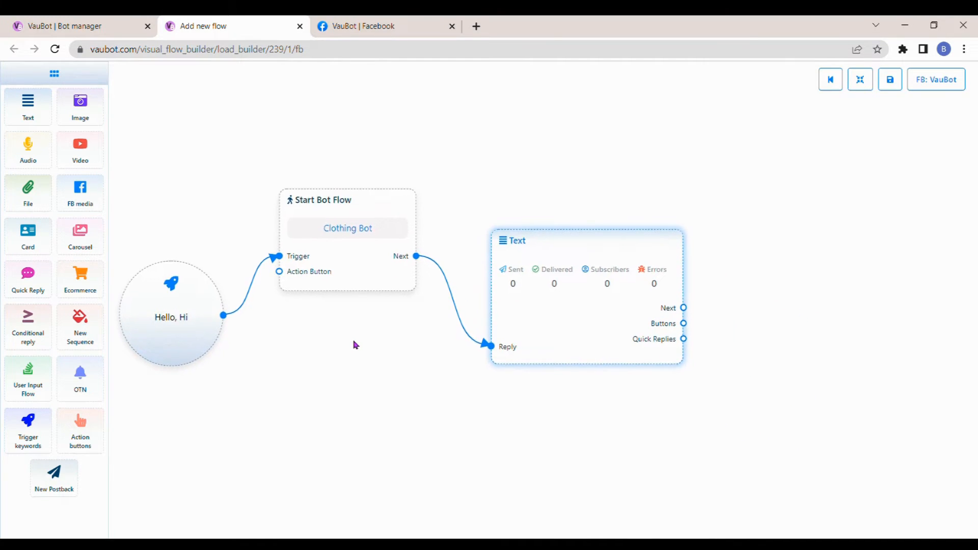
pyautogui.doubleClick(554, 249)
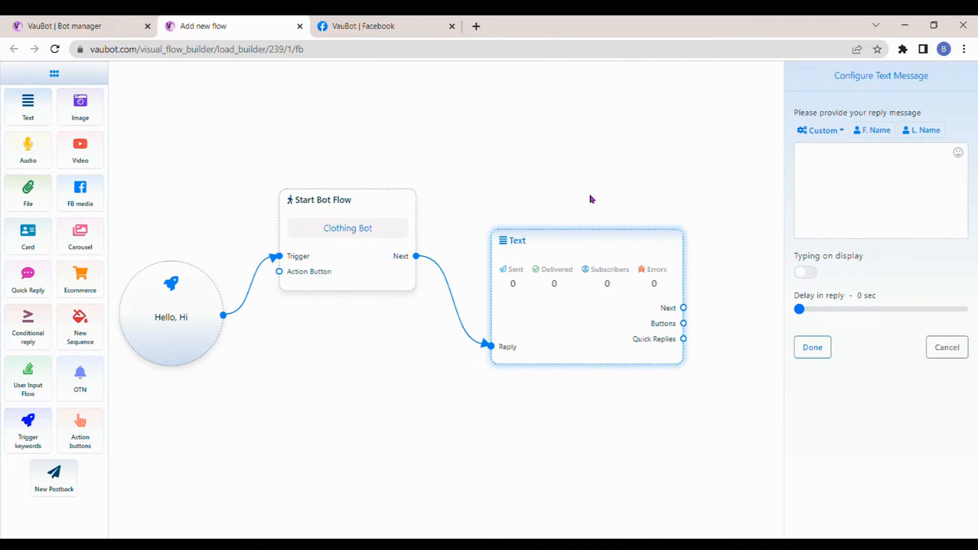
pyautogui.click(804, 166)
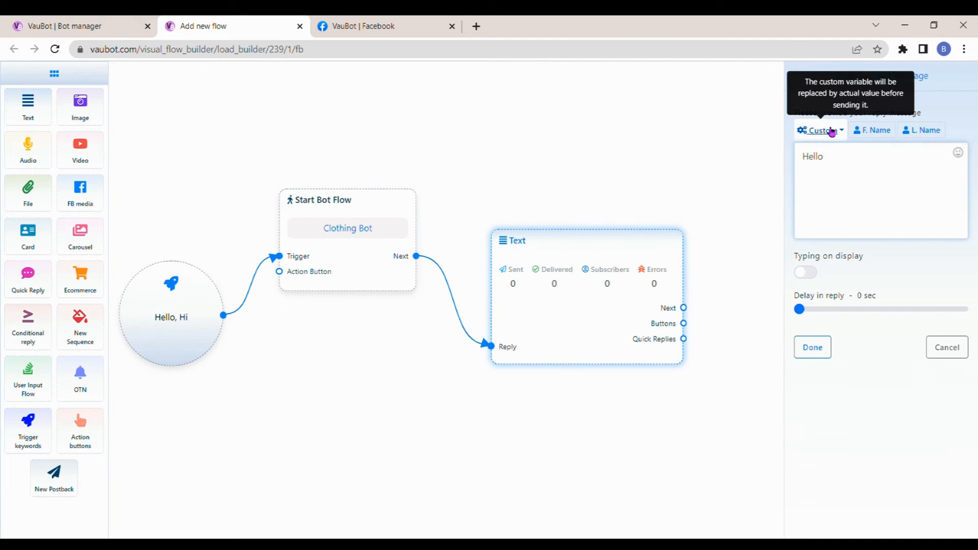
pyautogui.click(921, 130)
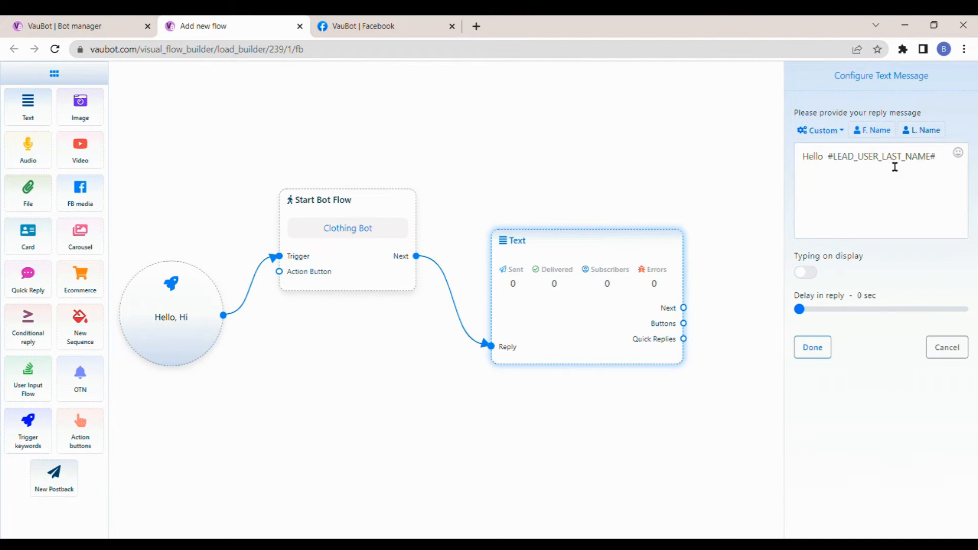
pyautogui.write(', t')
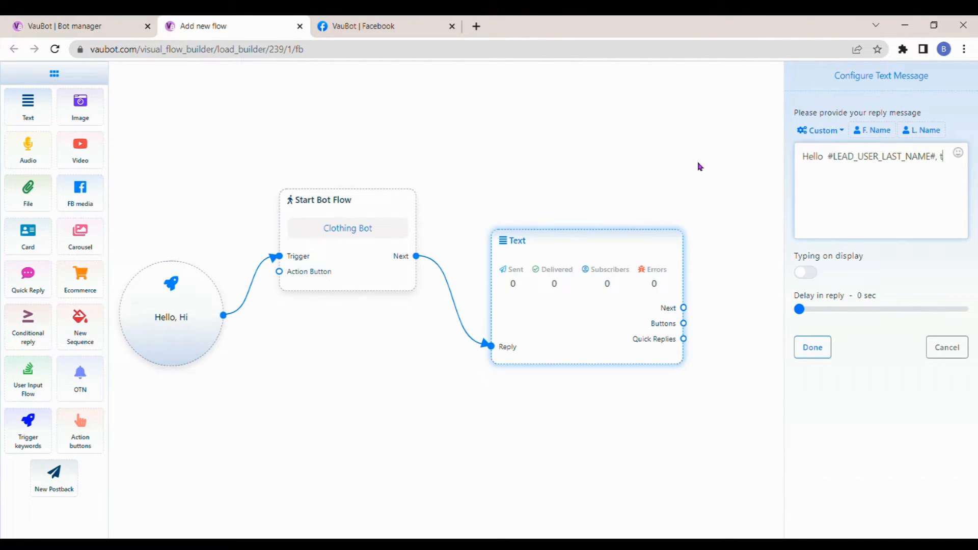
pyautogui.write('hank you for contacting us.')
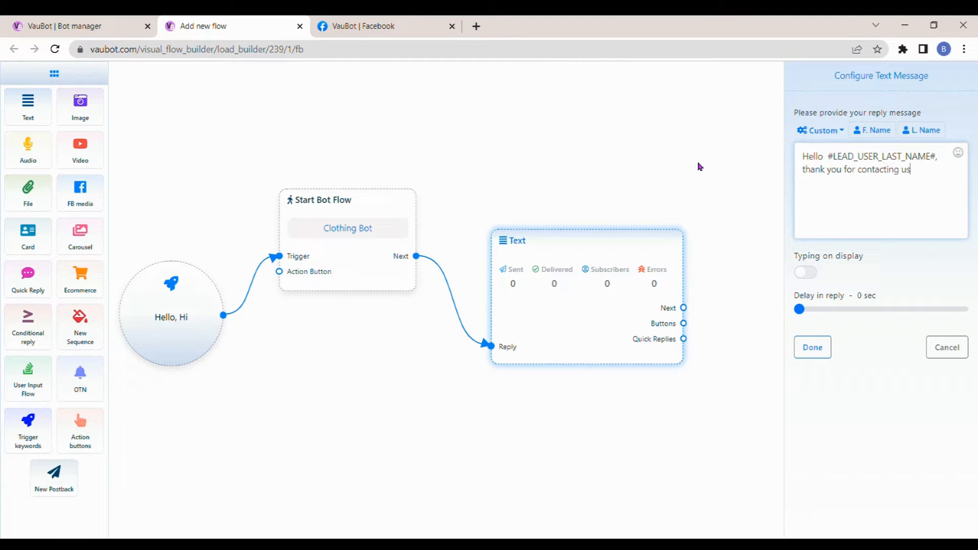
# Enable the typing display, set the reply delay to 3 seconds, and save the text message
pyautogui.click(806, 274)
pyautogui.moveTo(804, 311); pyautogui.dragTo(811, 311)
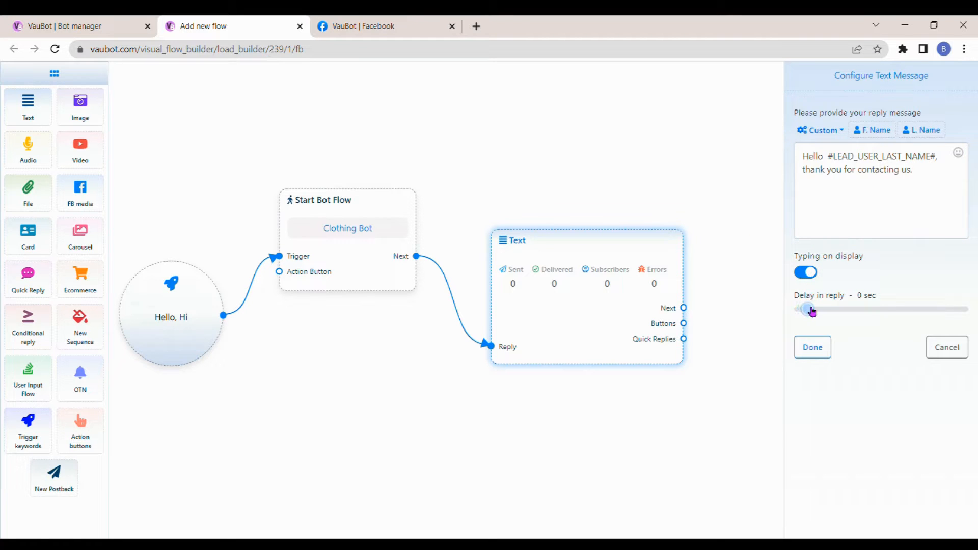
pyautogui.click(812, 346)
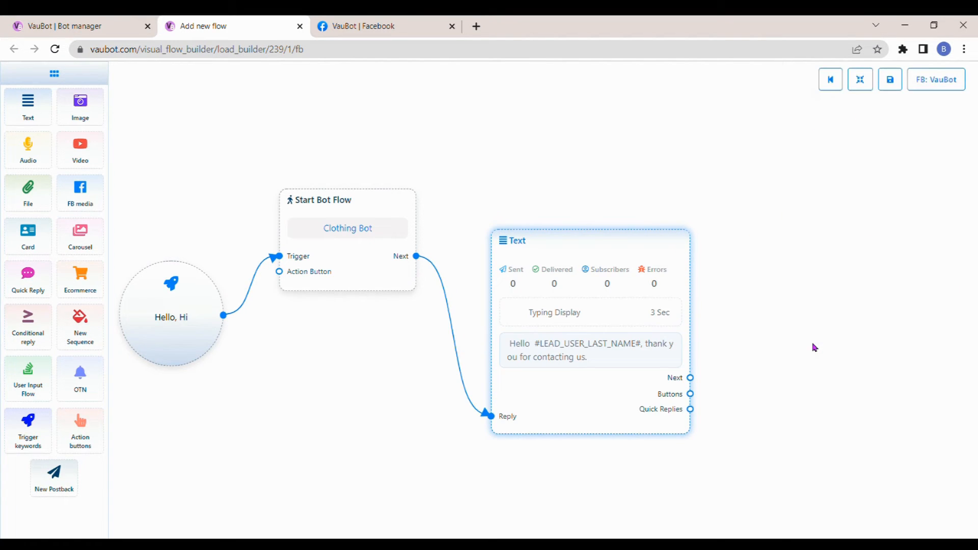
# Create two Button blocks from the Text block's Buttons output and a Quick Reply block from its Quick Replies output
pyautogui.moveTo(814, 347); pyautogui.dragTo(678, 299)
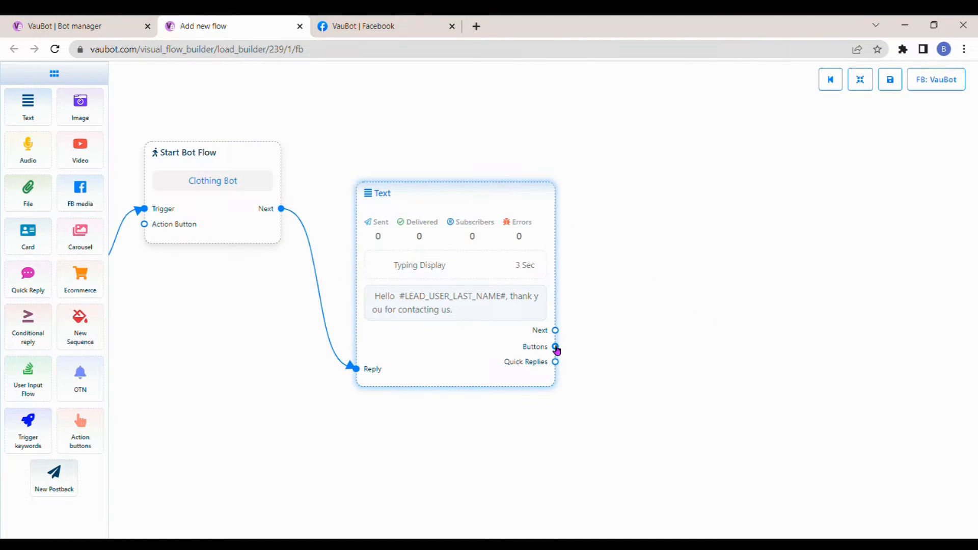
pyautogui.moveTo(557, 350); pyautogui.dragTo(633, 148)
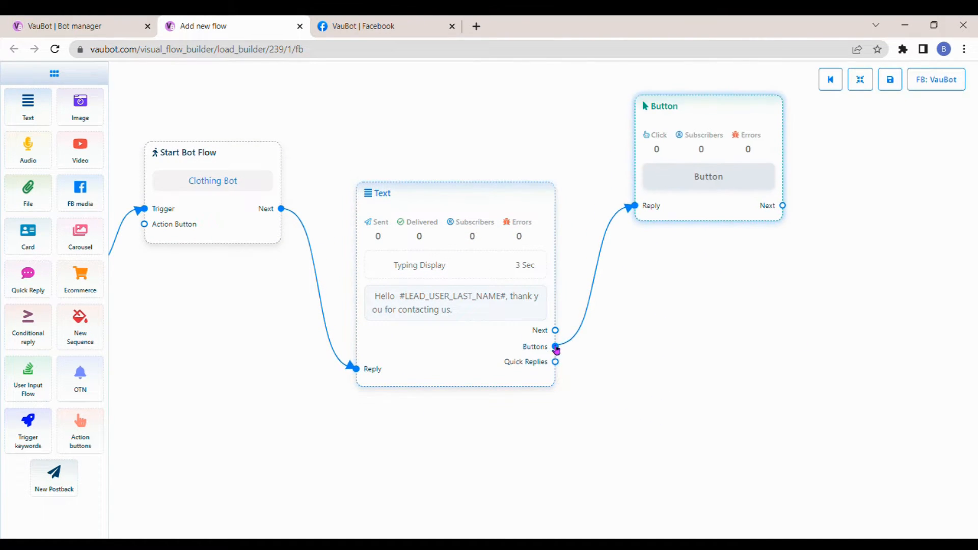
pyautogui.moveTo(557, 351); pyautogui.dragTo(658, 250)
pyautogui.moveTo(555, 361); pyautogui.dragTo(631, 530)
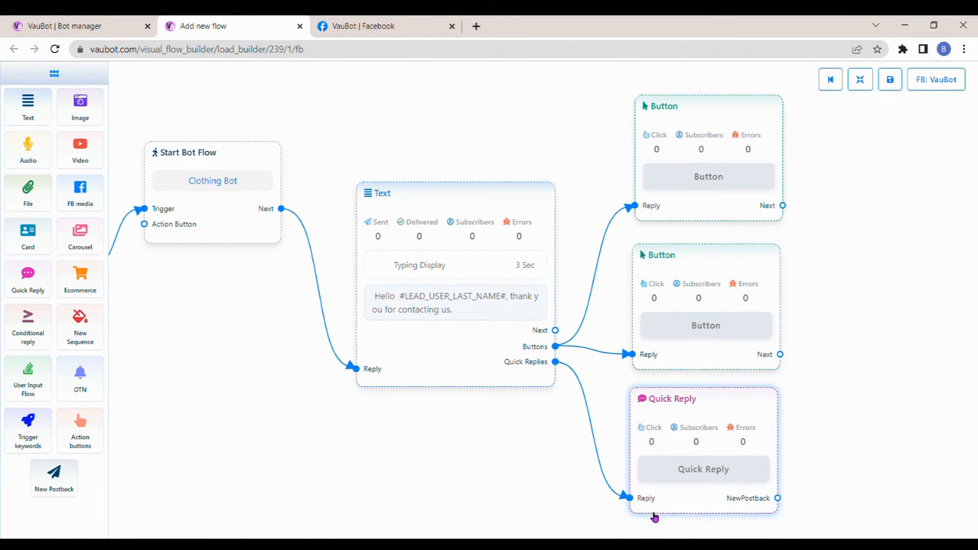
# Clone the Quick Reply block and connect the copy to the Text block's Quick Replies output
pyautogui.rightClick(672, 272)
pyautogui.click(687, 299)
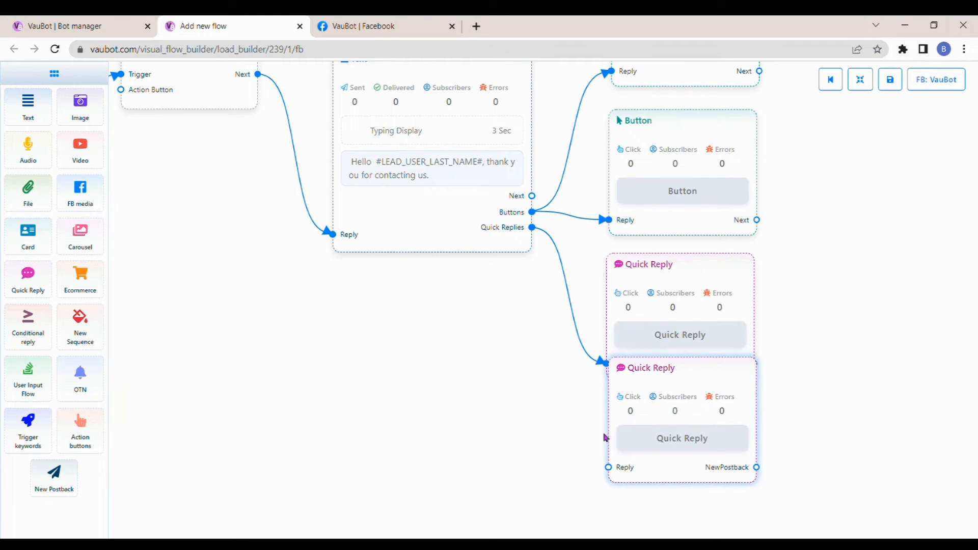
pyautogui.moveTo(608, 467); pyautogui.dragTo(532, 228)
# Configure the upper Button block with the text VISIT STORE and the type New postback, and save it
pyautogui.moveTo(515, 309); pyautogui.dragTo(507, 395)
pyautogui.scroll(-2, 491, 378)
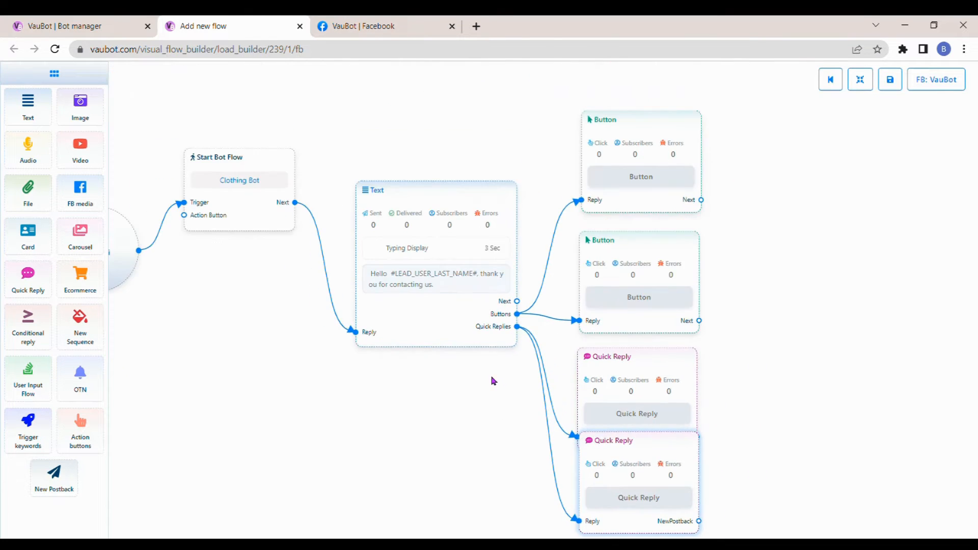
pyautogui.moveTo(422, 393); pyautogui.dragTo(441, 378)
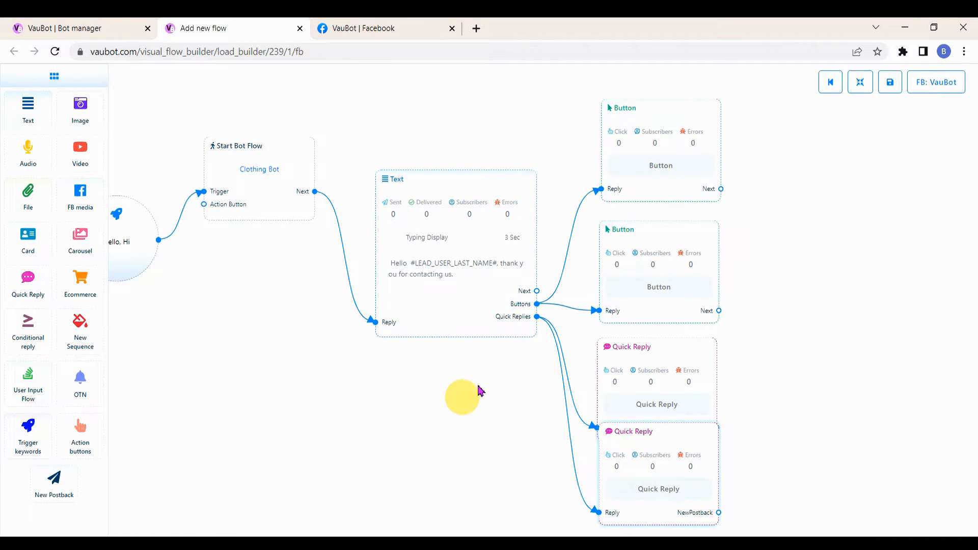
pyautogui.click(665, 124)
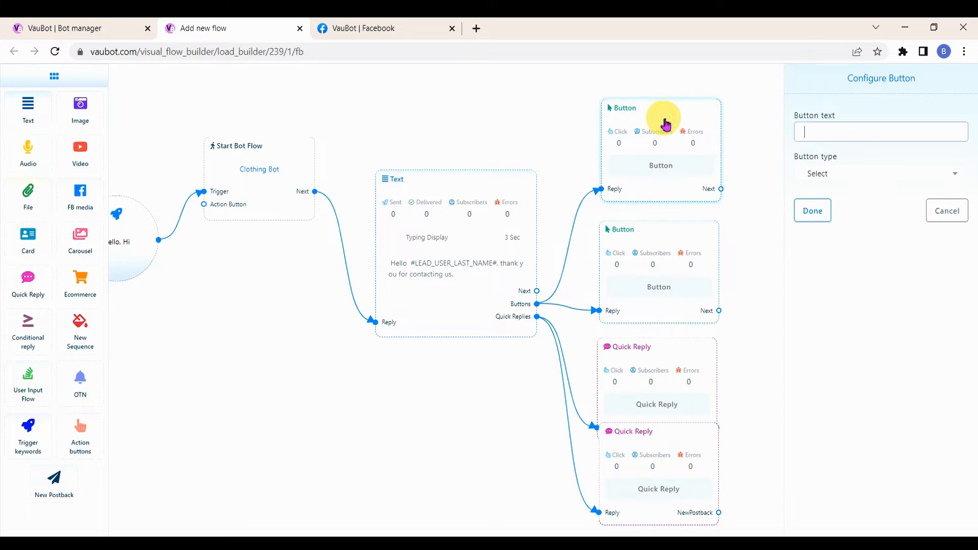
pyautogui.click(825, 134)
pyautogui.write('VISIT STORE')
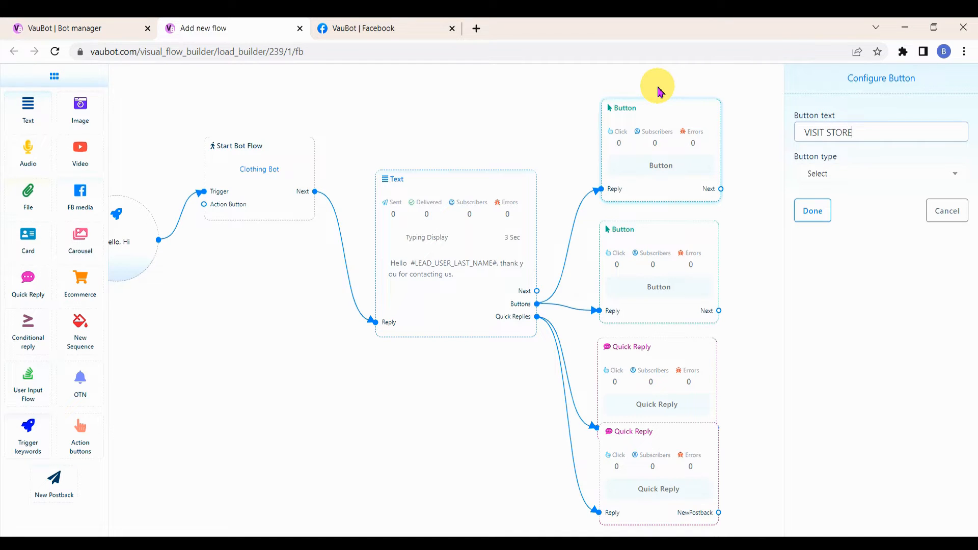
pyautogui.click(922, 174)
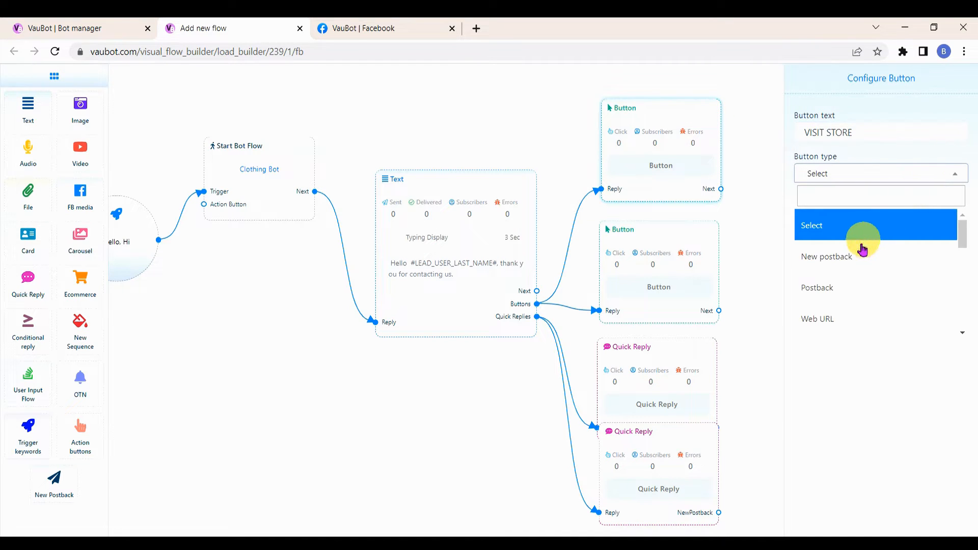
pyautogui.scroll(-10, 861, 252)
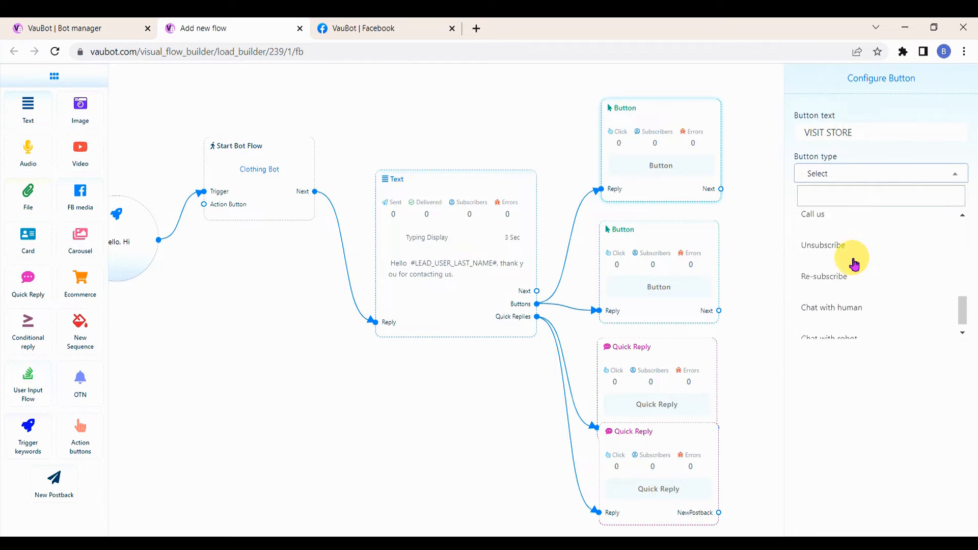
pyautogui.scroll(10, 854, 265)
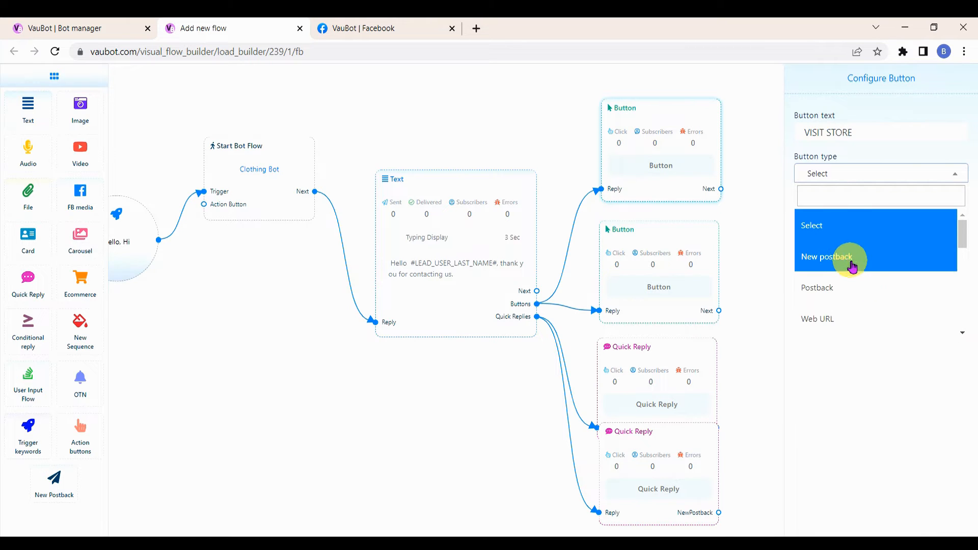
pyautogui.click(837, 259)
pyautogui.click(813, 210)
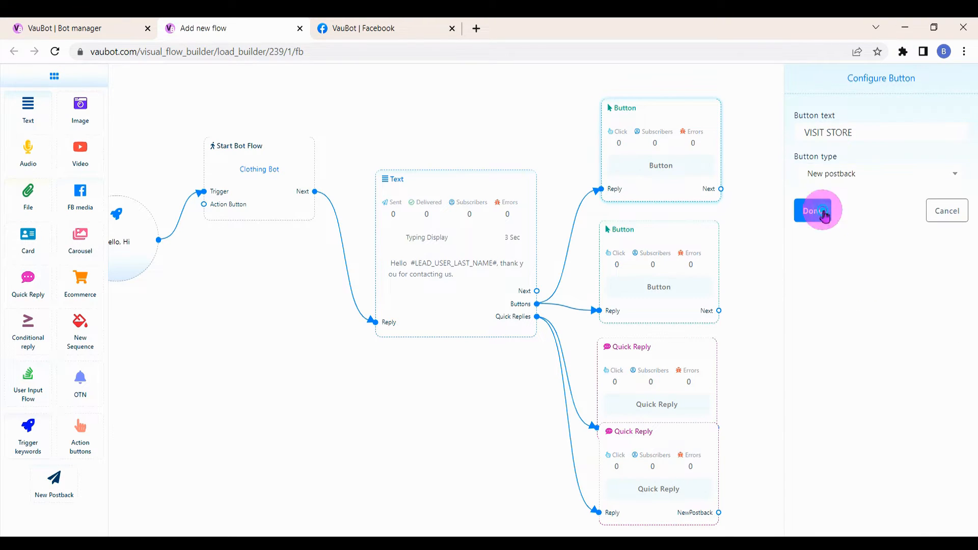
# Title the new postback of the VISIT STORE button "Clothing Bot Postback Visit Store" and save it
pyautogui.moveTo(827, 235); pyautogui.dragTo(724, 304)
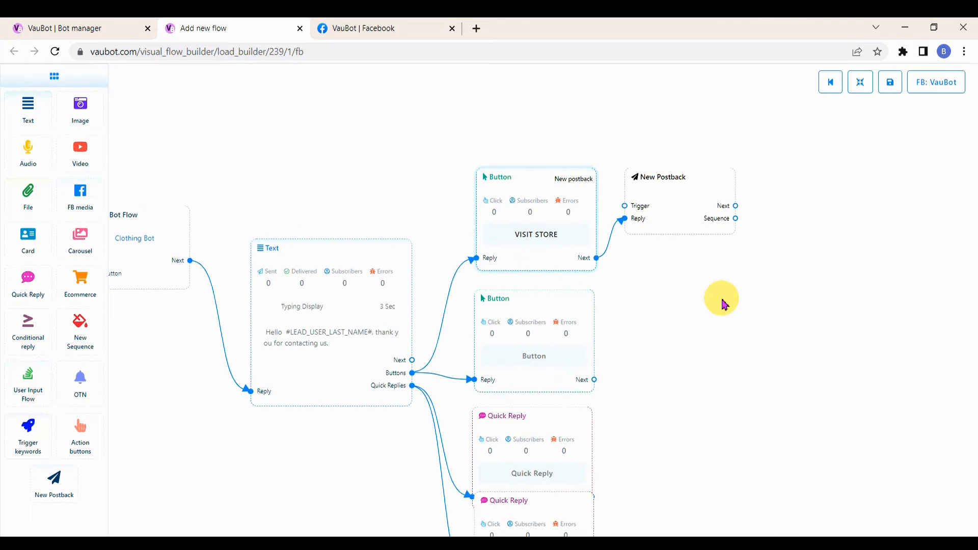
pyautogui.doubleClick(667, 177)
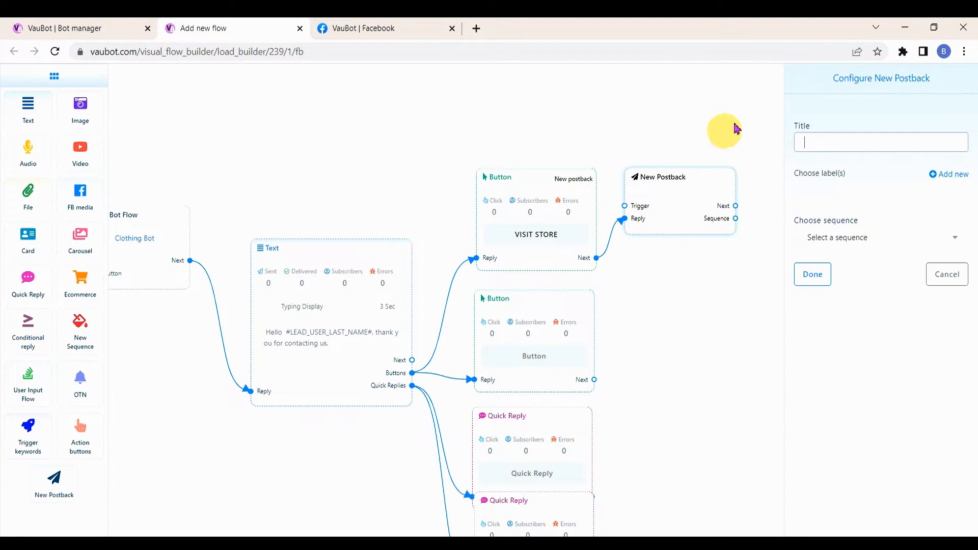
pyautogui.click(811, 141)
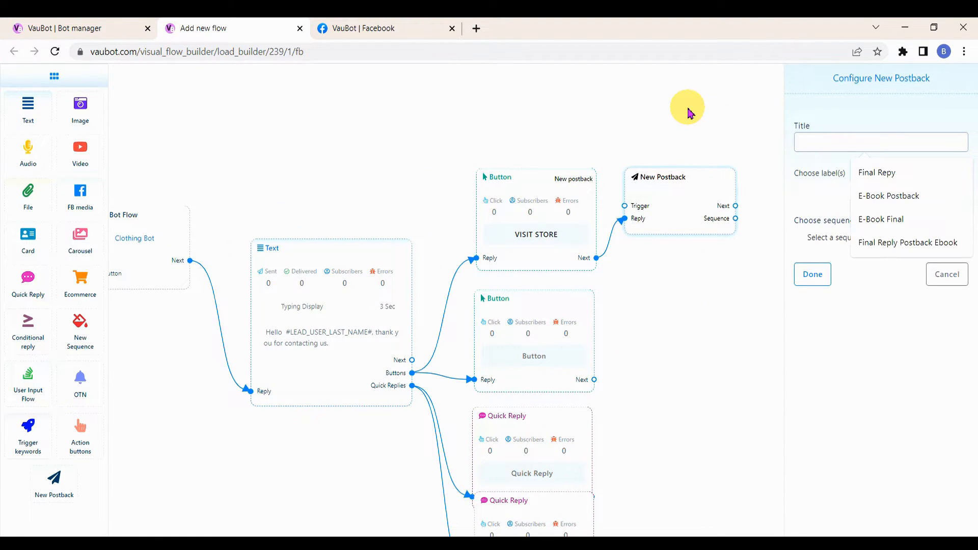
pyautogui.write('Clothing Bot Postback Visit Store')
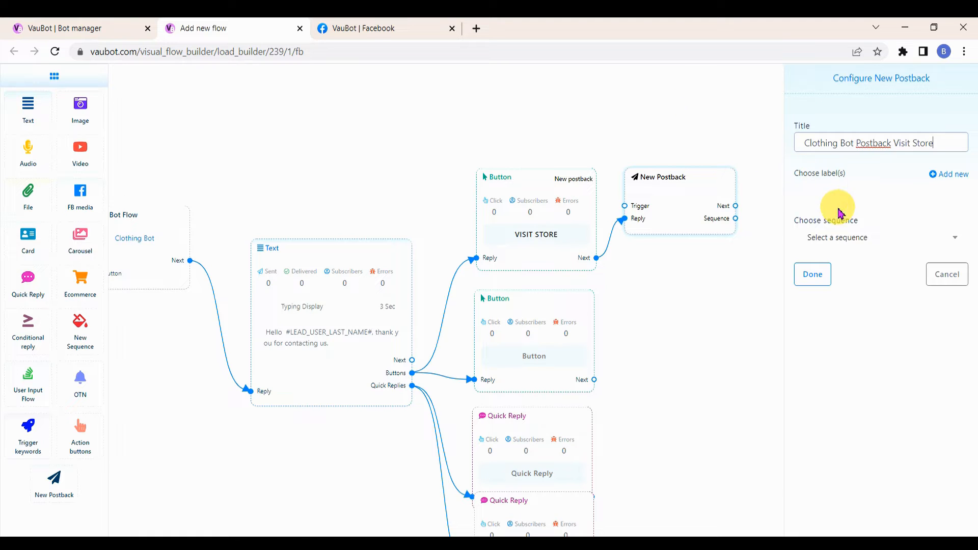
pyautogui.click(813, 278)
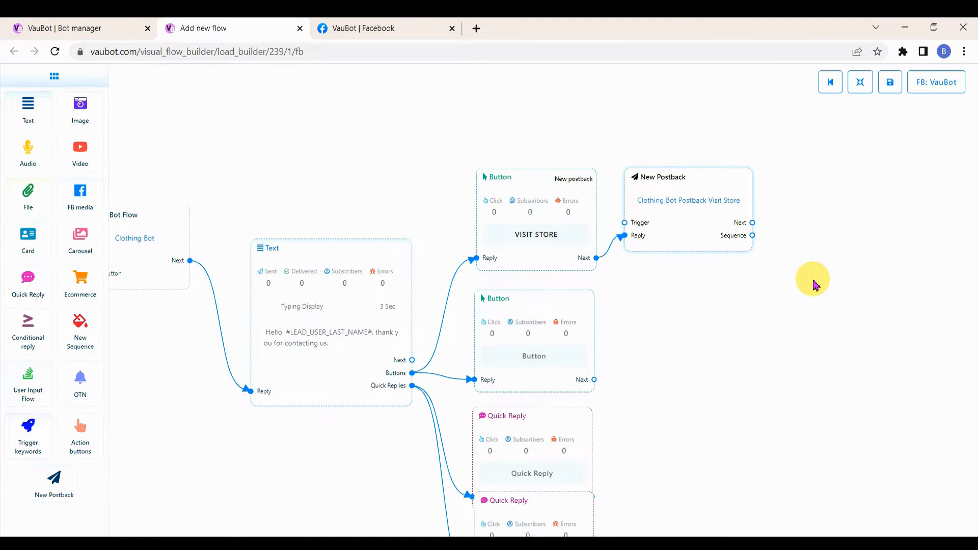
# Create a Conditional reply block from the postback's Next output, place it beside the postback, and open its settings
pyautogui.moveTo(813, 284); pyautogui.dragTo(740, 289)
pyautogui.moveTo(677, 232); pyautogui.dragTo(737, 174)
pyautogui.scroll(2, 738, 174)
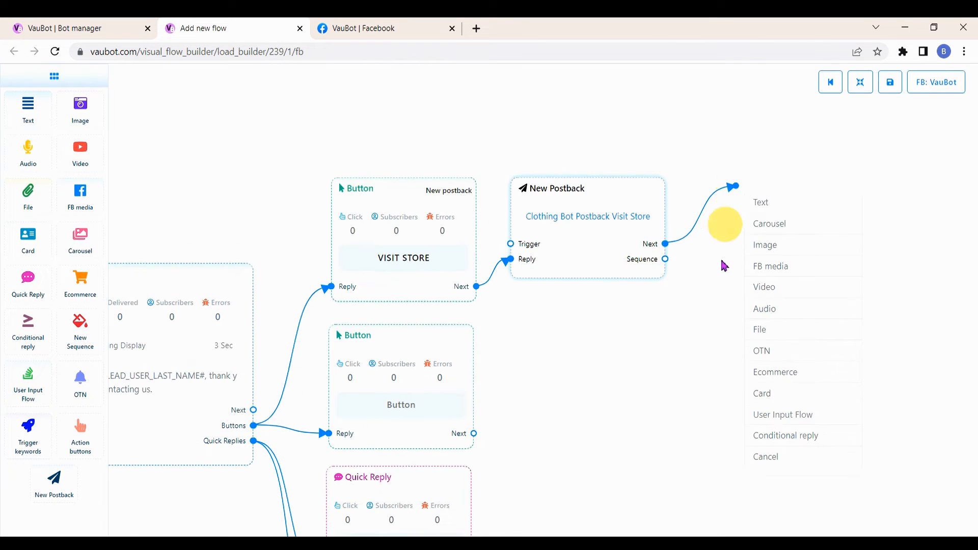
pyautogui.moveTo(705, 301); pyautogui.dragTo(687, 266)
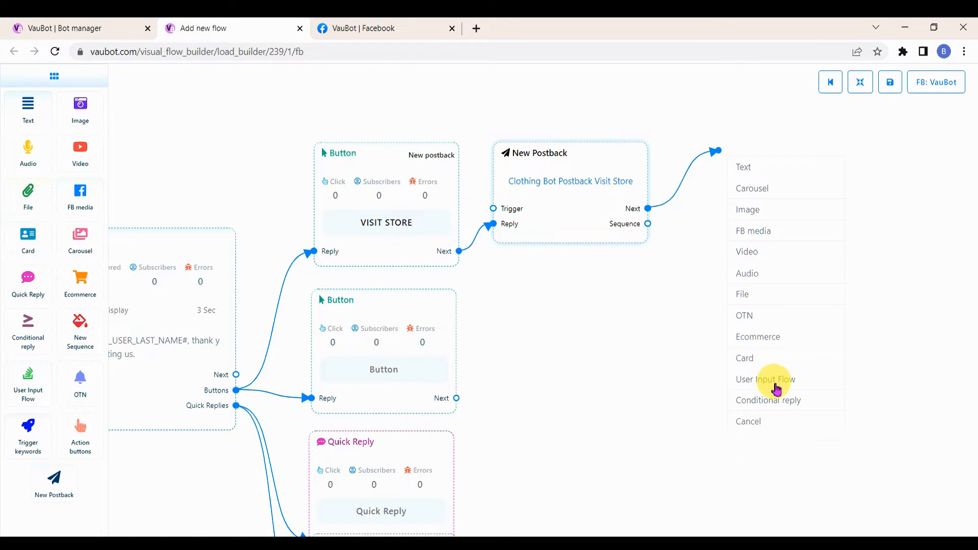
pyautogui.click(775, 400)
pyautogui.moveTo(787, 399); pyautogui.dragTo(747, 247)
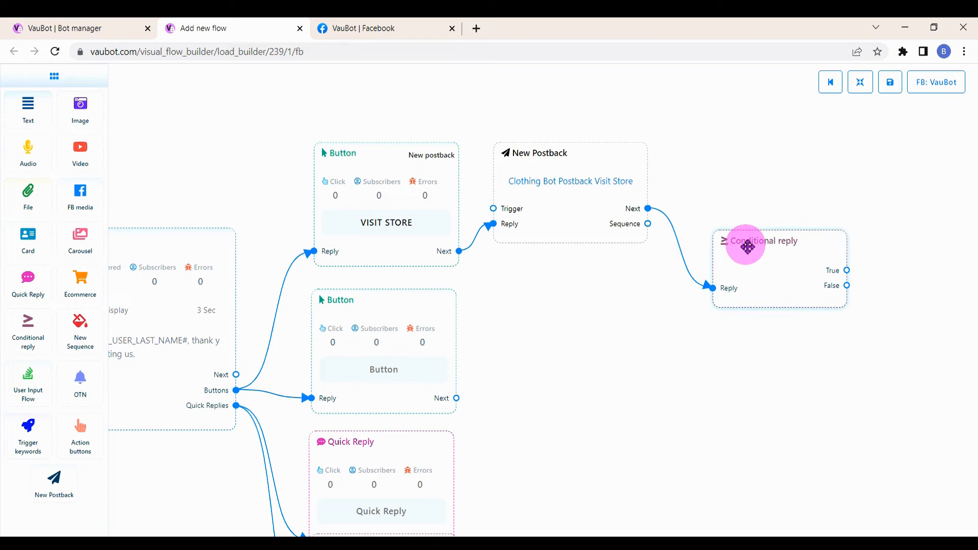
pyautogui.moveTo(661, 283); pyautogui.dragTo(560, 267)
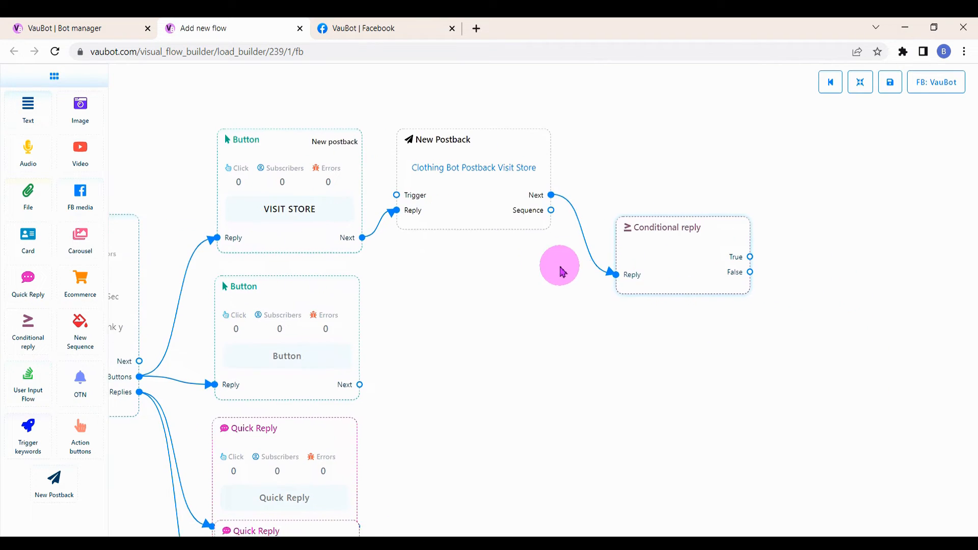
pyautogui.doubleClick(680, 228)
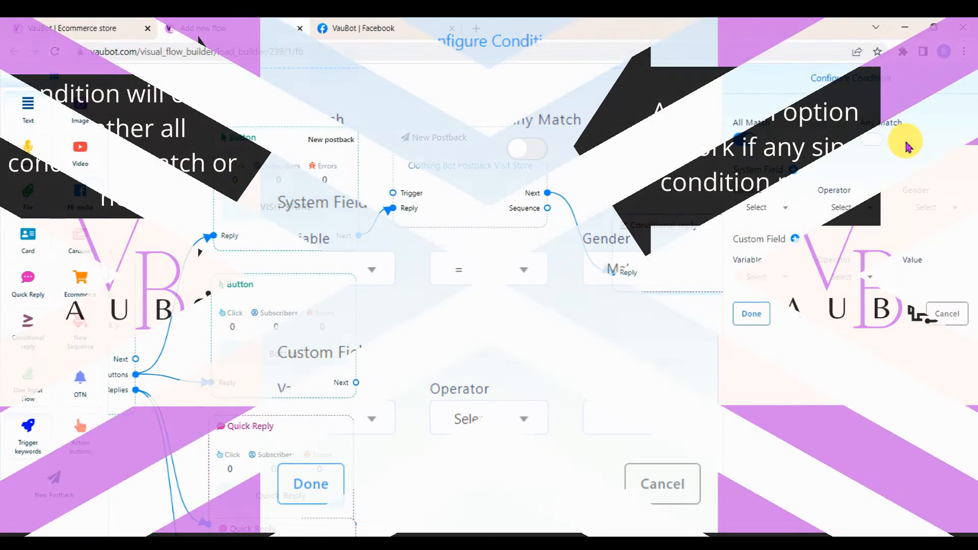
pyautogui.moveTo(736, 173); pyautogui.dragTo(791, 170)
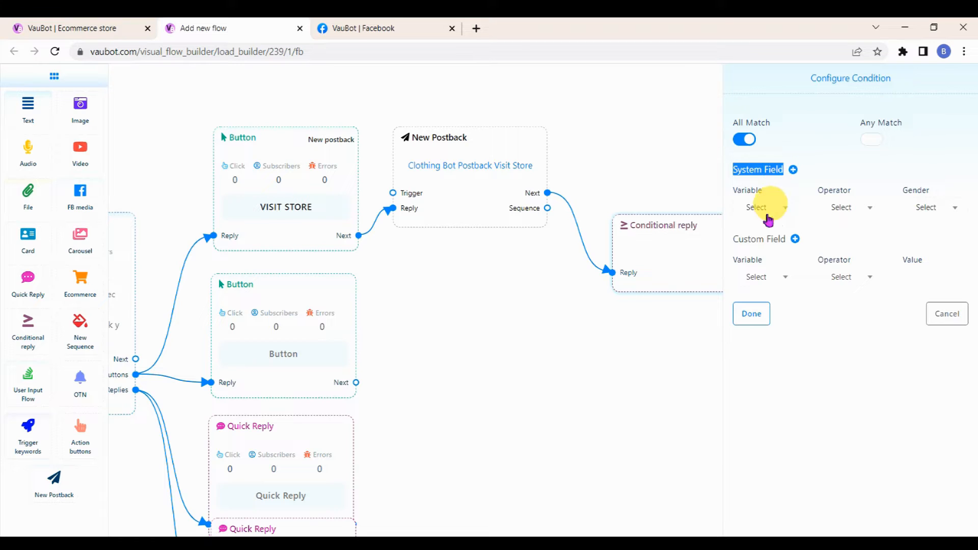
pyautogui.moveTo(733, 235); pyautogui.dragTo(793, 243)
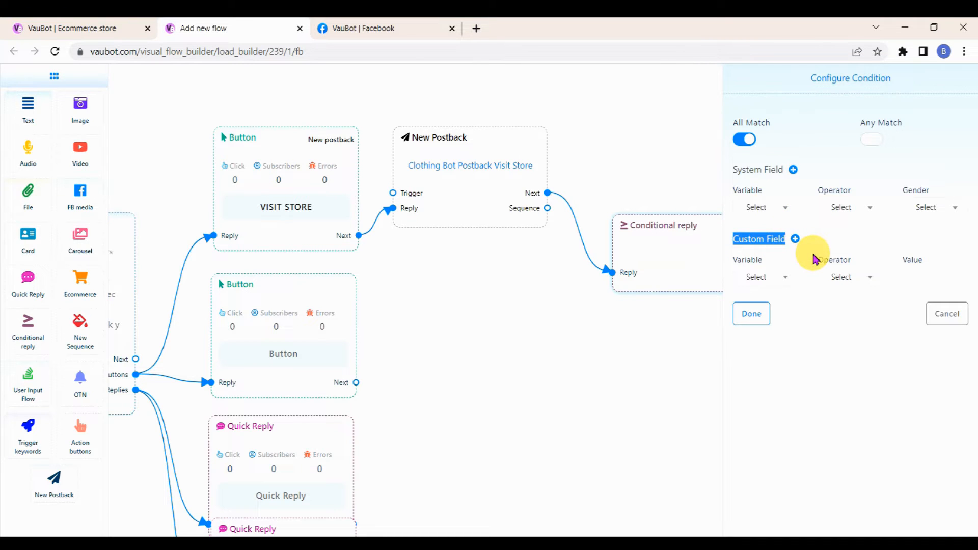
pyautogui.click(796, 239)
pyautogui.click(797, 241)
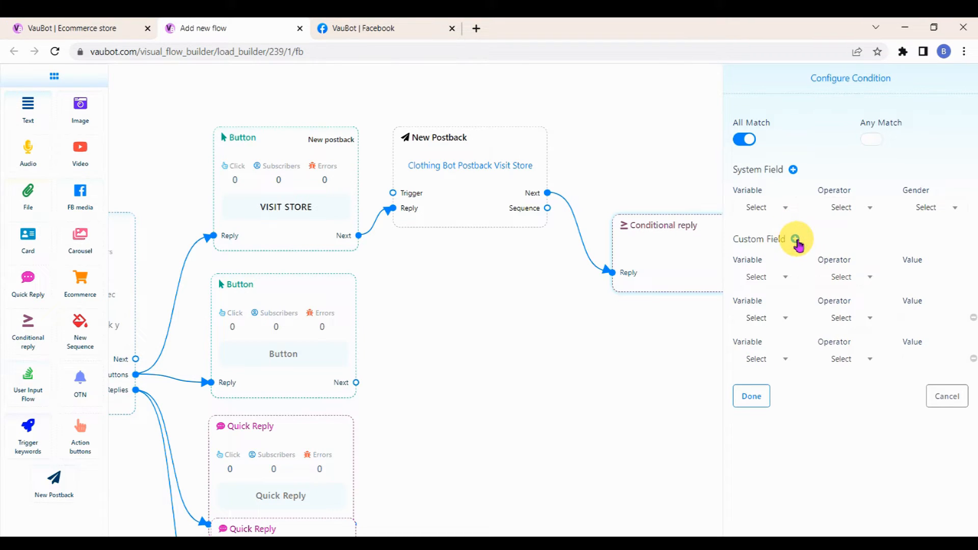
pyautogui.click(973, 359)
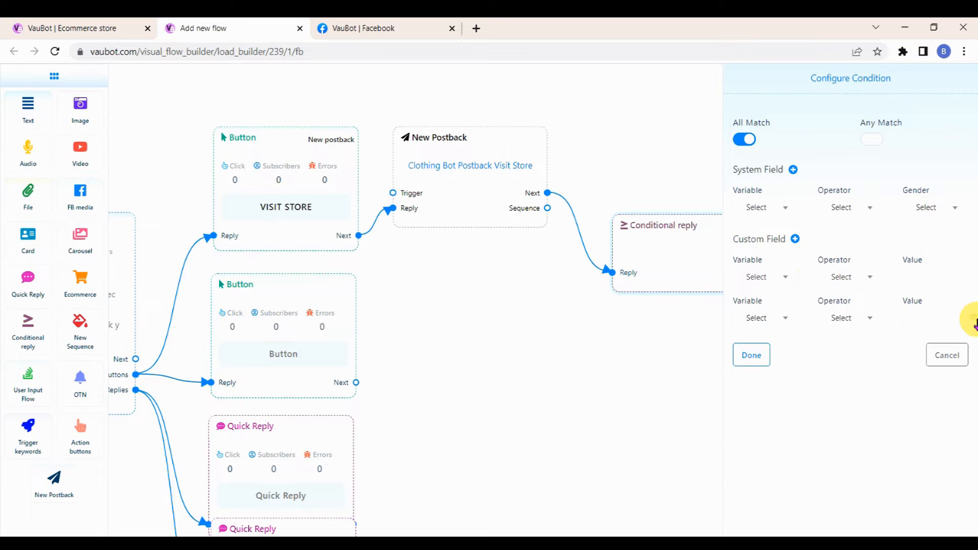
pyautogui.click(973, 318)
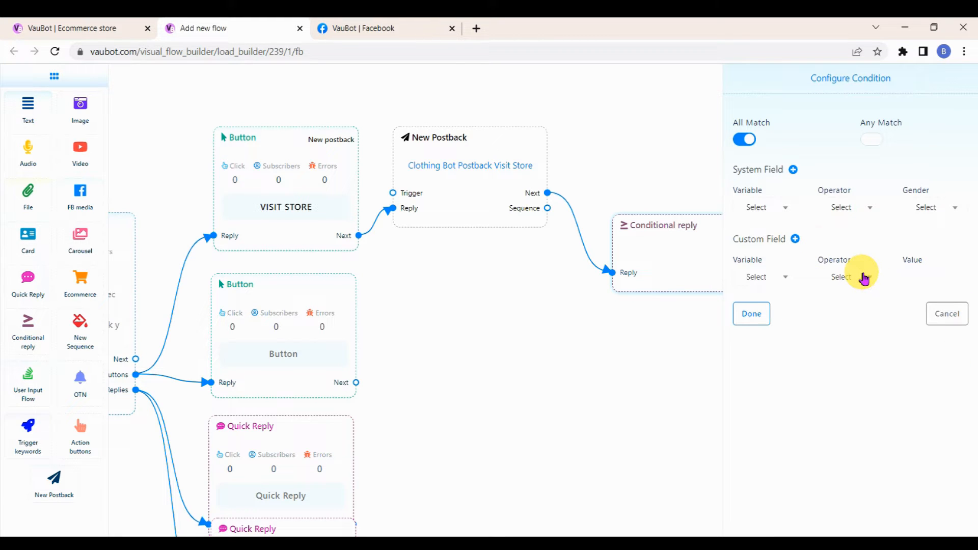
# Set the system field condition to Gender = Male, switch the match type to Any Match, and save the condition
pyautogui.click(785, 209)
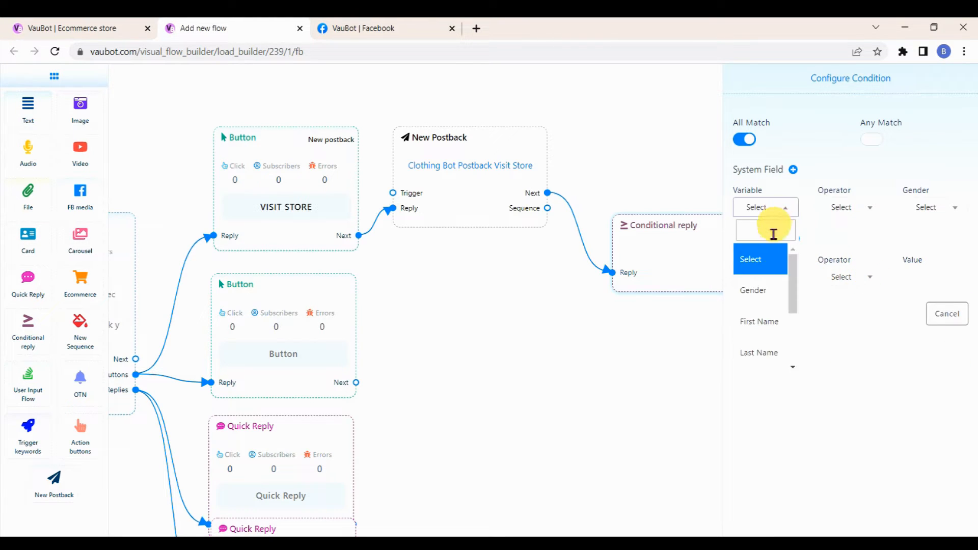
pyautogui.click(763, 297)
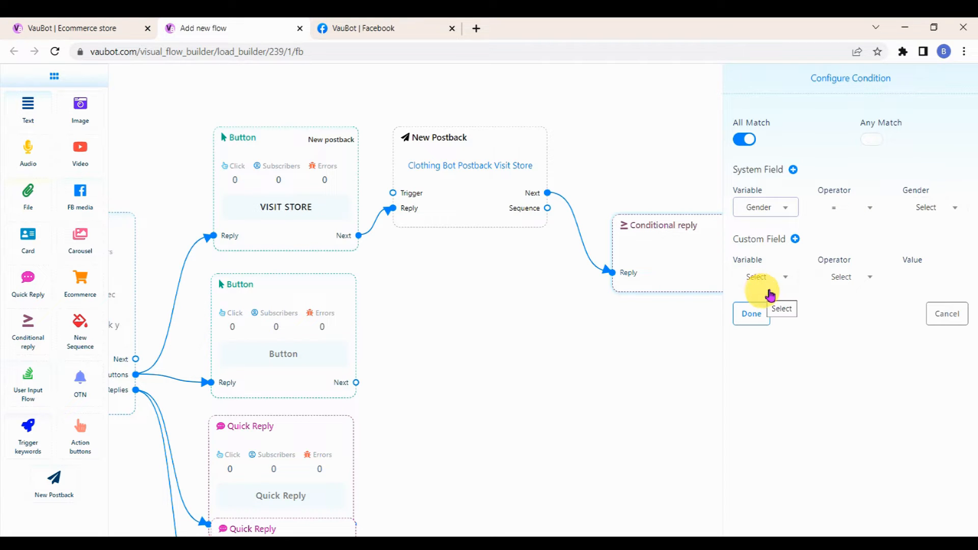
pyautogui.click(937, 208)
pyautogui.click(926, 290)
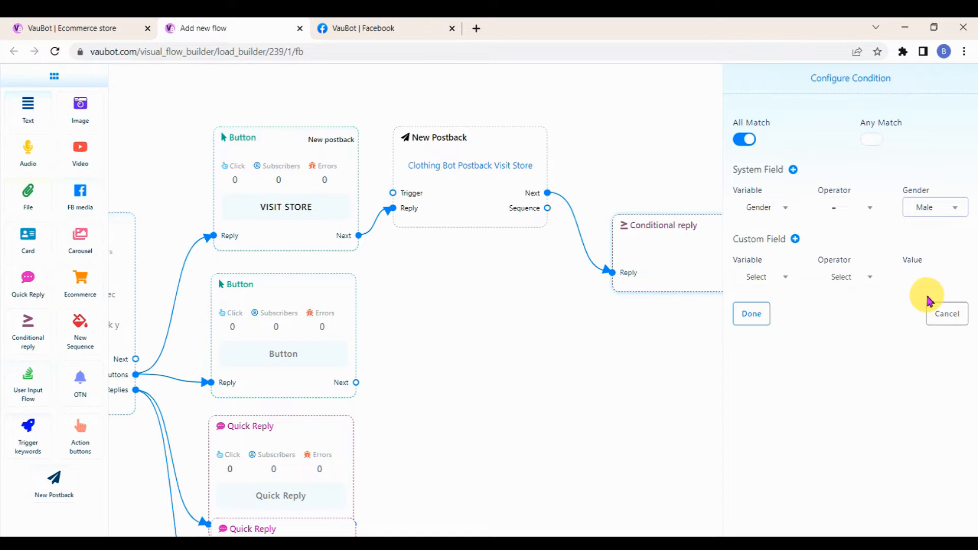
pyautogui.click(875, 141)
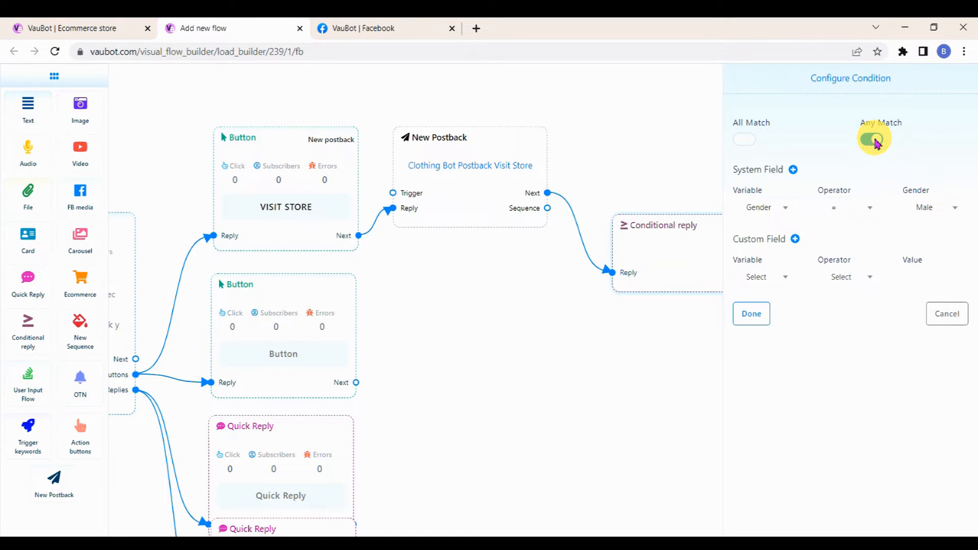
pyautogui.click(752, 313)
# Create one Text block from the Conditional reply's True output and another from its False output, arranged one above the other
pyautogui.moveTo(814, 312); pyautogui.dragTo(718, 295)
pyautogui.moveTo(624, 267); pyautogui.dragTo(628, 209)
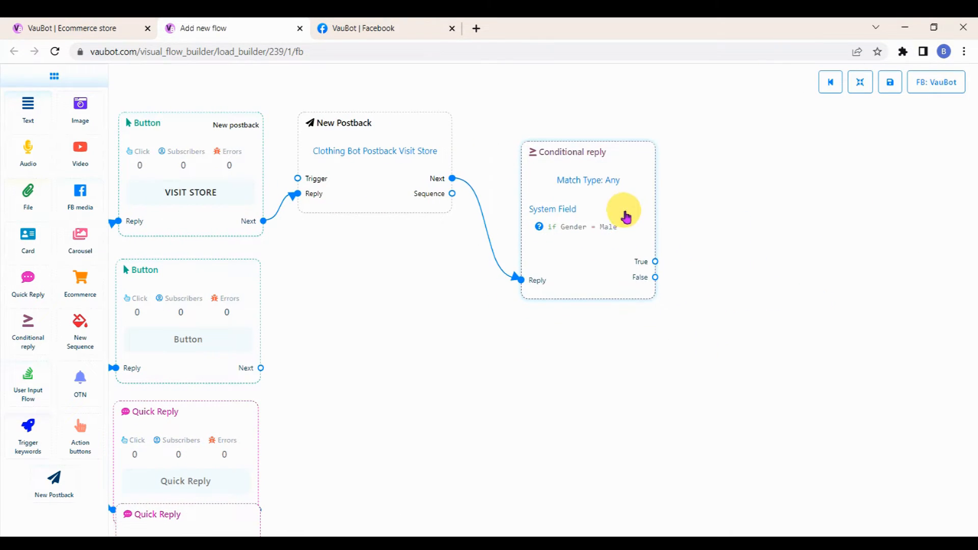
pyautogui.moveTo(655, 261); pyautogui.dragTo(747, 216)
pyautogui.click(749, 216)
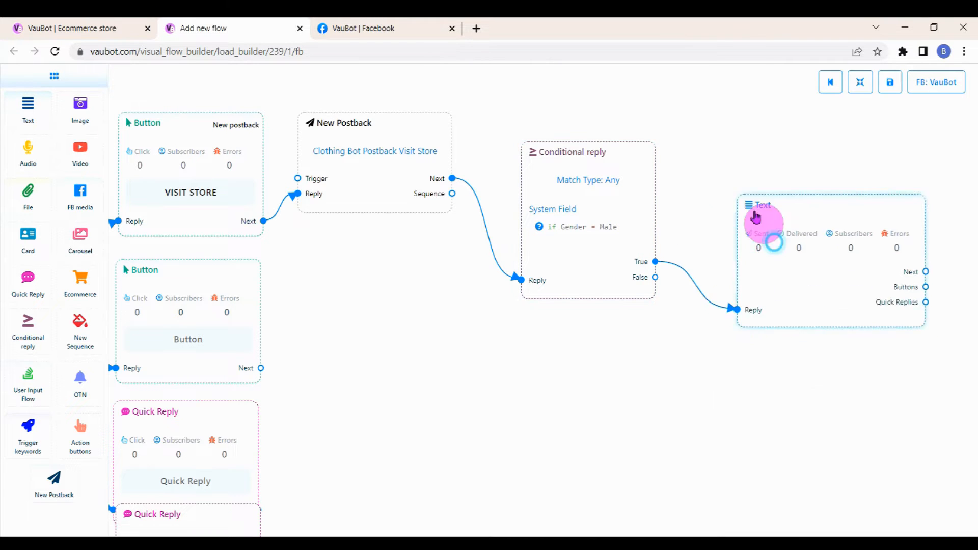
pyautogui.moveTo(655, 277); pyautogui.dragTo(703, 313)
pyautogui.click(733, 328)
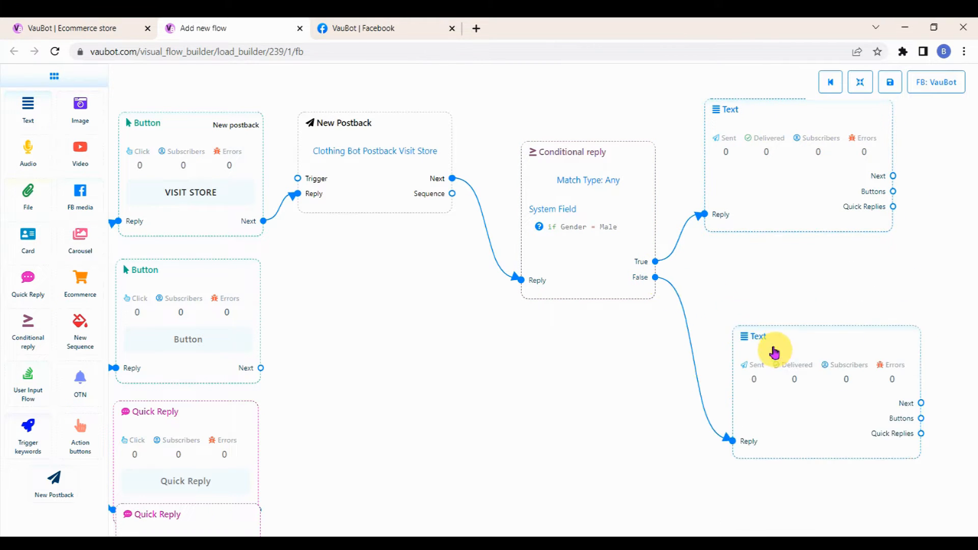
pyautogui.moveTo(772, 349); pyautogui.dragTo(748, 312)
# Give the True branch's Text block the message "If you want to check our store click the button below.", copy it, enable typing display, and save with 1 second delay
pyautogui.moveTo(570, 358); pyautogui.dragTo(471, 368)
pyautogui.click(679, 120)
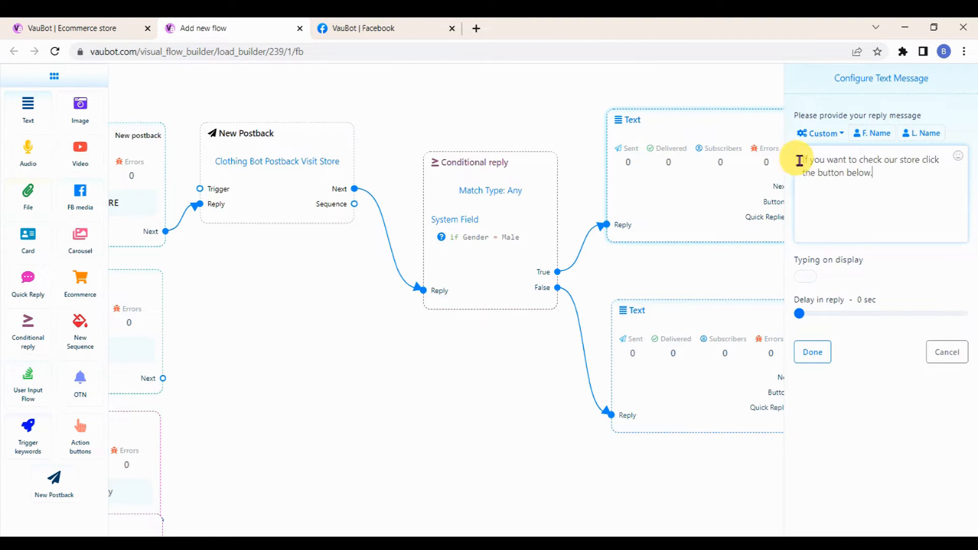
pyautogui.moveTo(801, 157); pyautogui.dragTo(906, 185)
pyautogui.hotkey('ctrl', 'c')
pyautogui.click(805, 276)
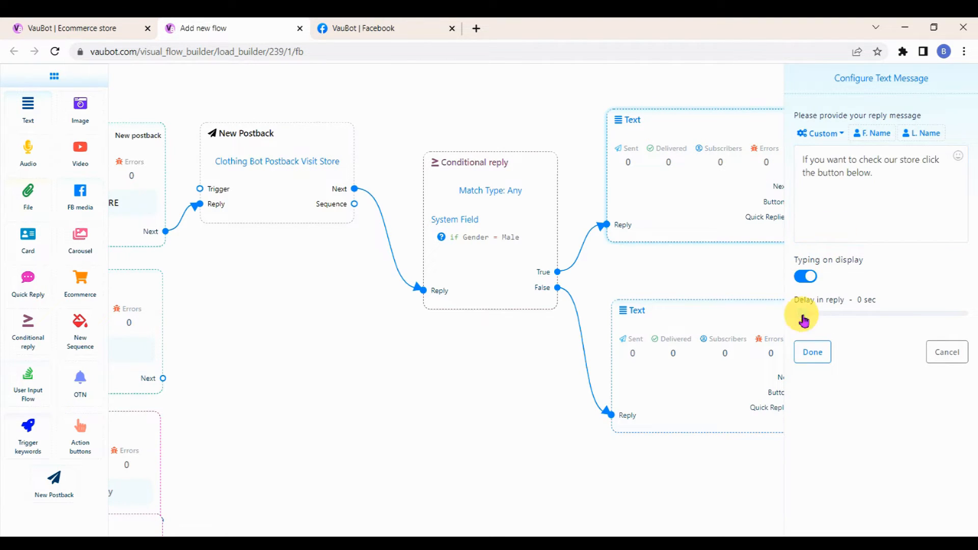
pyautogui.click(812, 352)
# Paste the copied message into the False branch's Text block, enable typing display, set the delay to 2 seconds, and save
pyautogui.doubleClick(713, 318)
pyautogui.click(824, 157)
pyautogui.hotkey('ctrl', 'v')
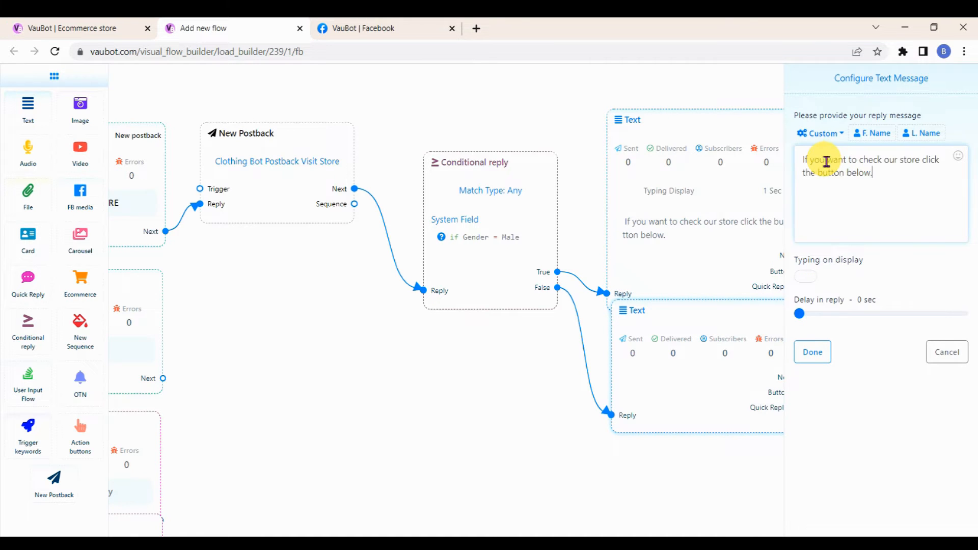
pyautogui.click(803, 274)
pyautogui.moveTo(803, 318); pyautogui.dragTo(810, 312)
pyautogui.click(812, 355)
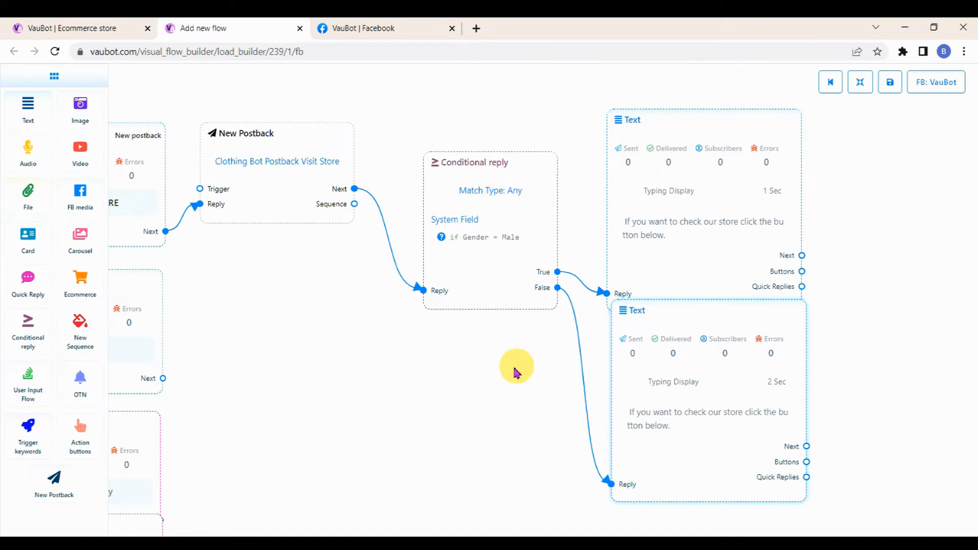
# Create a Button block from the Buttons output of each conditional Text block and place the two buttons one above the other
pyautogui.moveTo(514, 368); pyautogui.dragTo(382, 349)
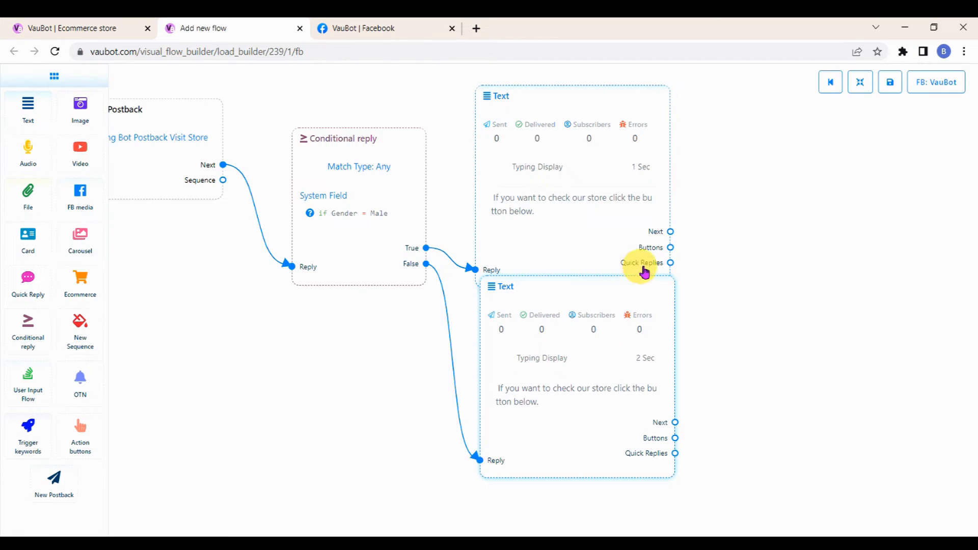
pyautogui.moveTo(670, 247); pyautogui.dragTo(743, 164)
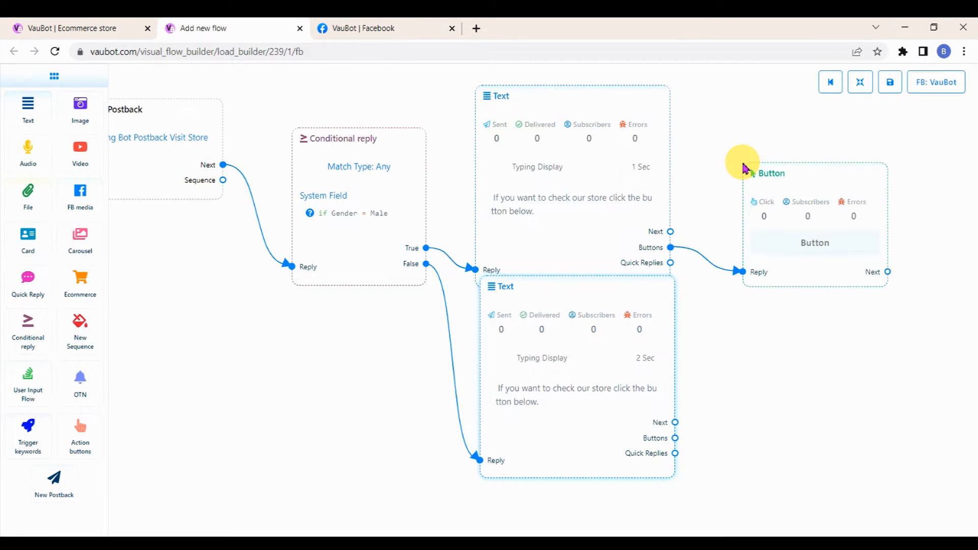
pyautogui.moveTo(675, 438); pyautogui.dragTo(752, 414)
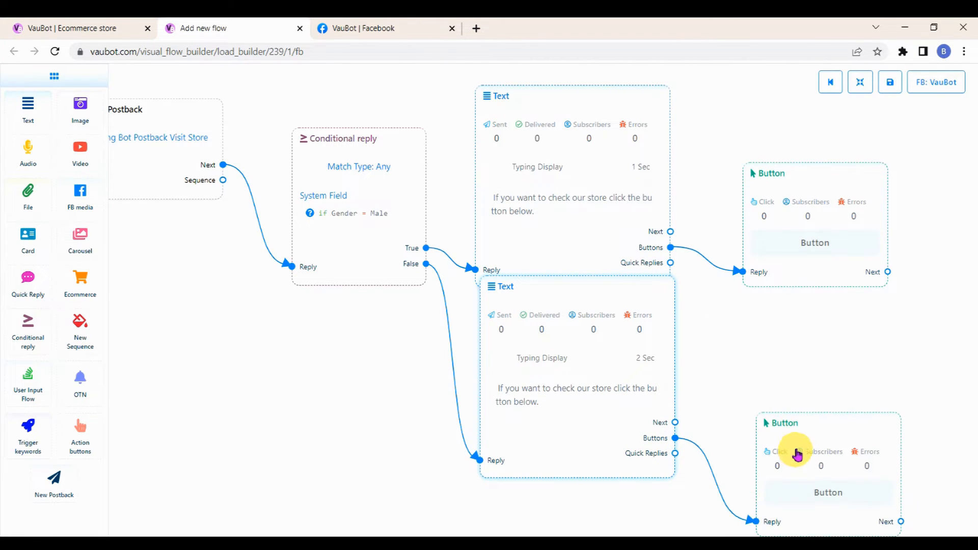
pyautogui.moveTo(797, 452); pyautogui.dragTo(805, 391)
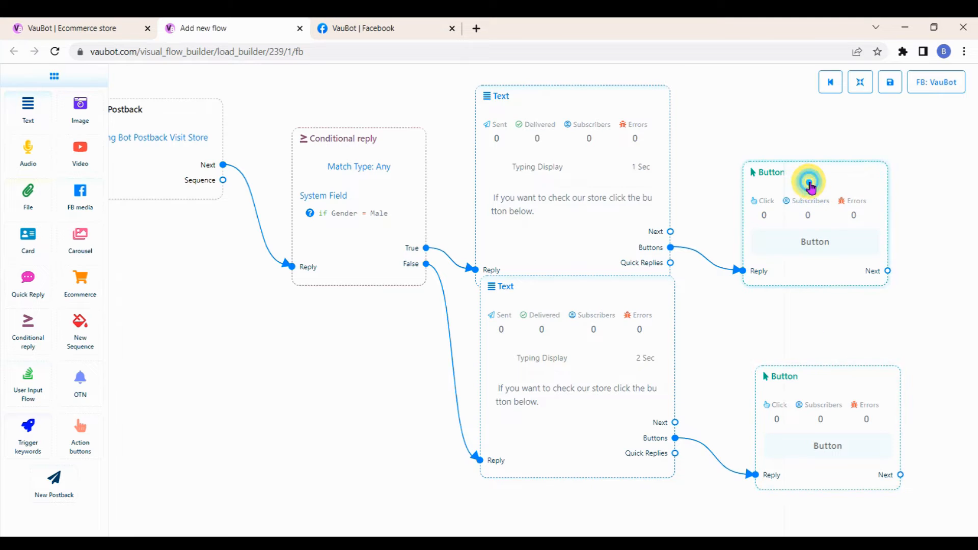
# Set the True branch button's text to VISIT STORE and its type to Webview [FULL]
pyautogui.doubleClick(808, 183)
pyautogui.click(836, 130)
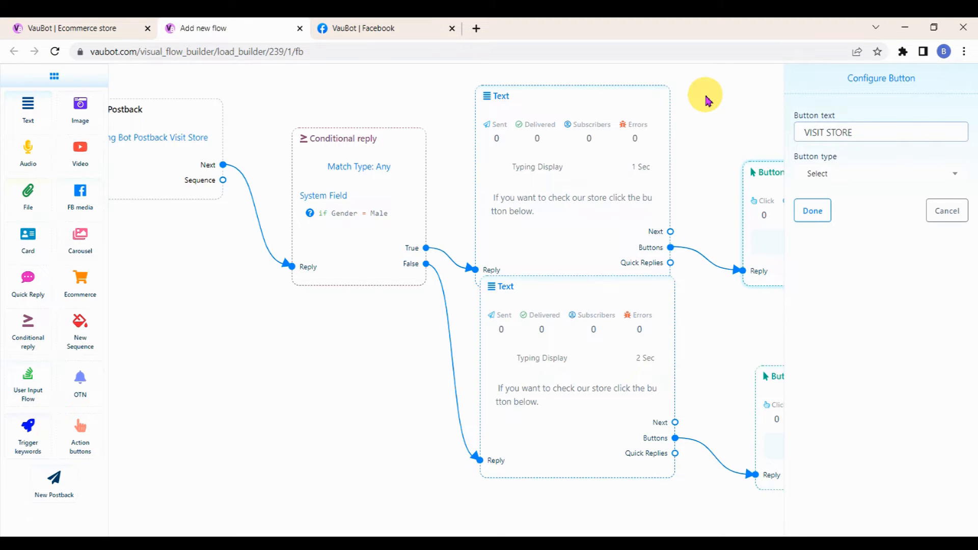
pyautogui.click(871, 174)
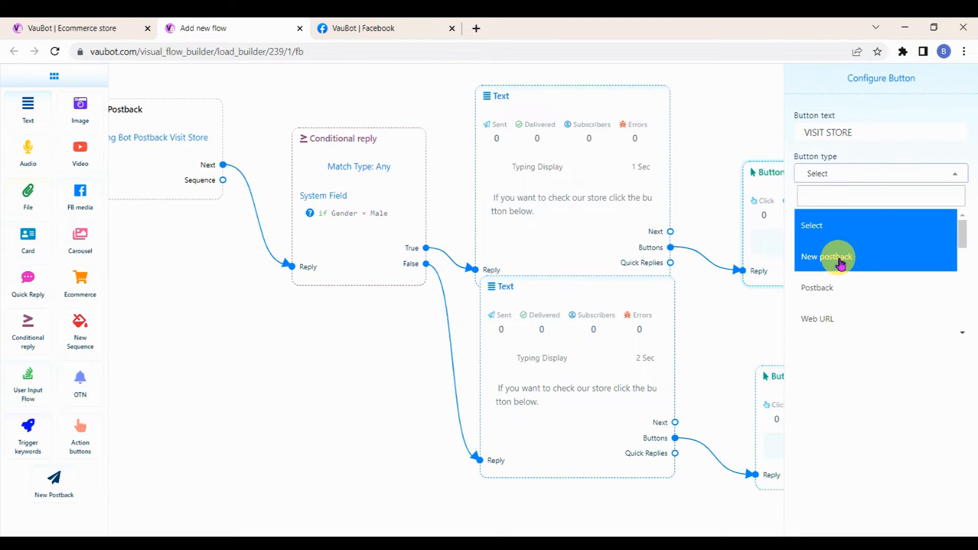
pyautogui.scroll(-1, 840, 264)
pyautogui.click(841, 283)
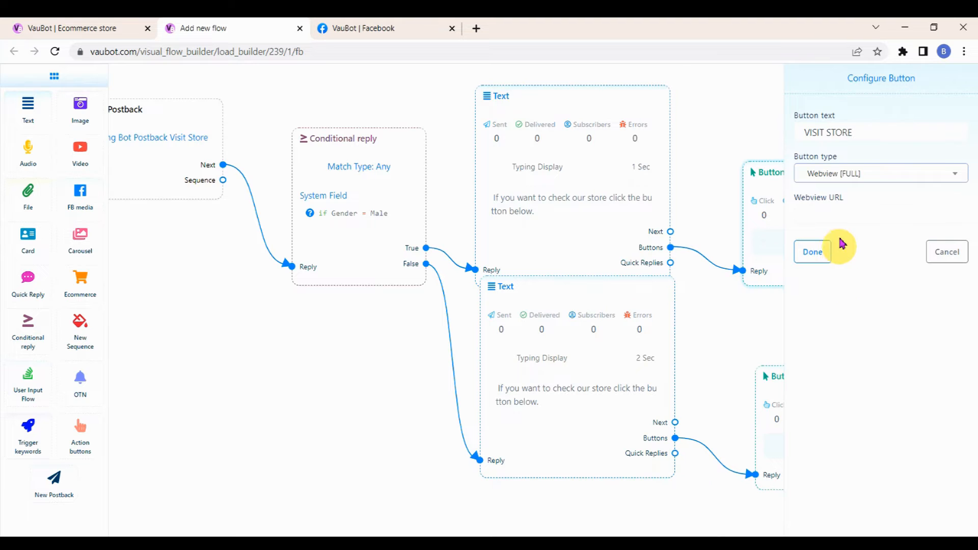
# Copy the store's Men's Wear category URL, paste it as the True branch button's Webview URL, and save the button
pyautogui.click(76, 28)
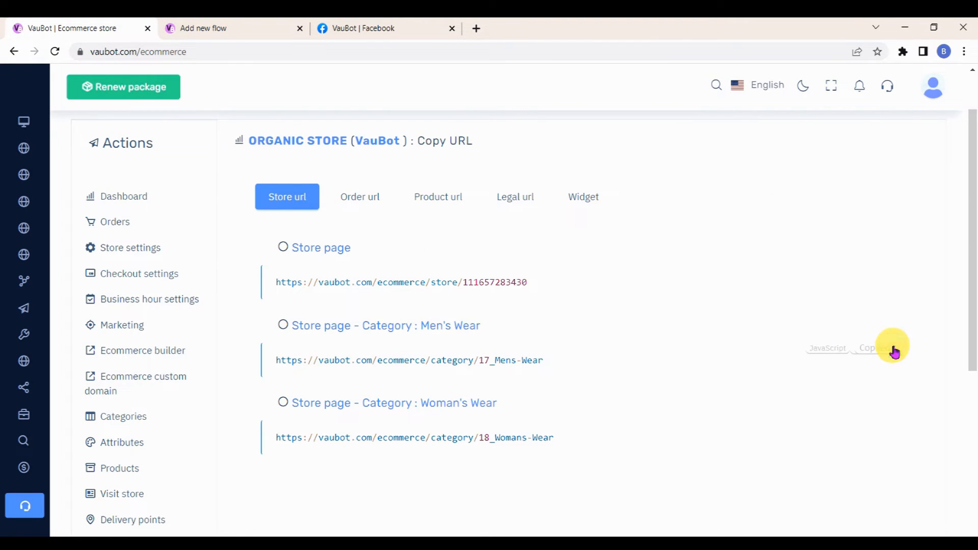
pyautogui.click(894, 351)
pyautogui.click(202, 28)
pyautogui.click(841, 215)
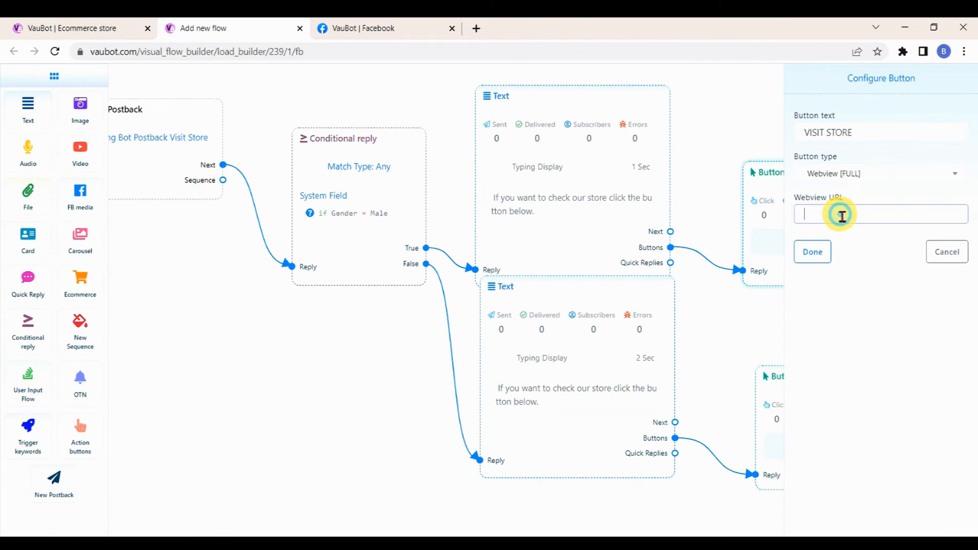
pyautogui.click(814, 250)
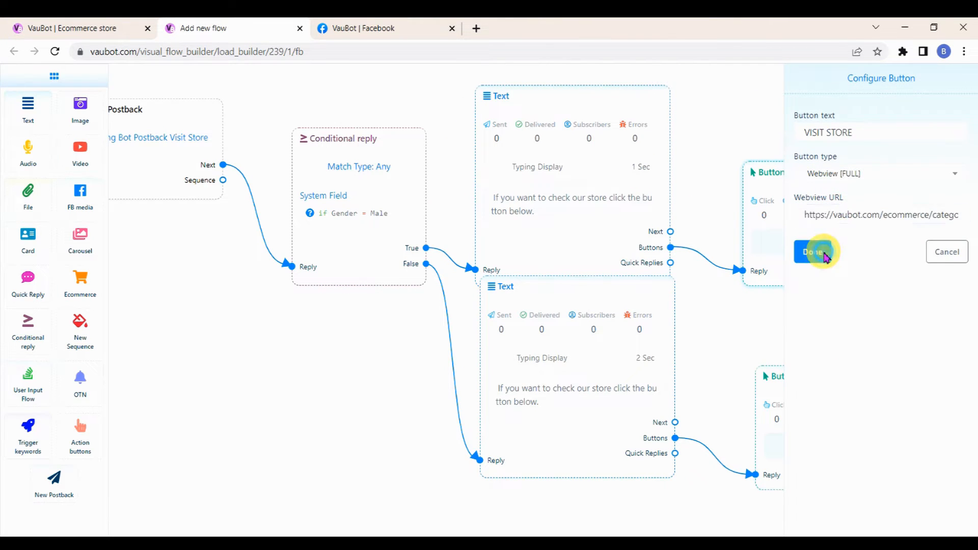
# Configure the False branch's button as VISIT STORE with type Webview [FULL] and the matching store category URL, and save it
pyautogui.doubleClick(809, 368)
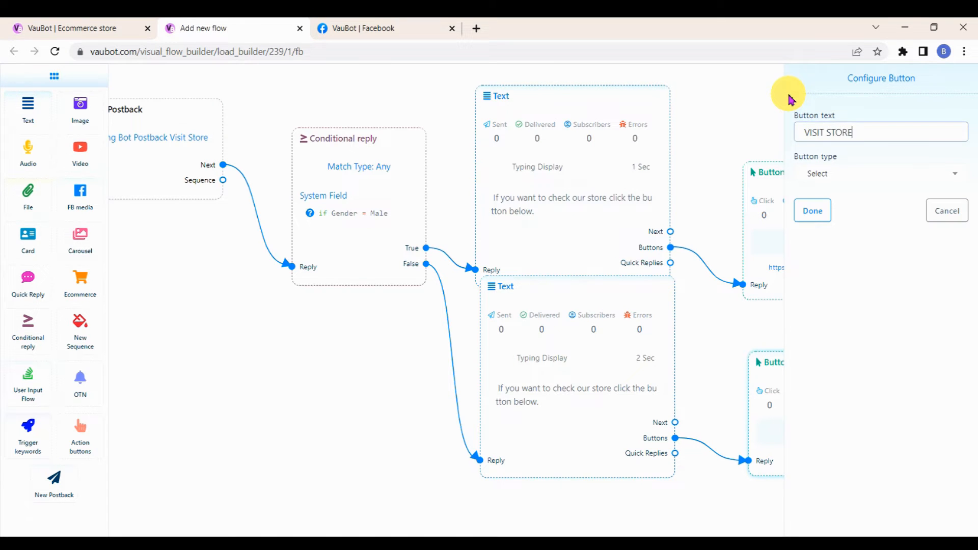
pyautogui.click(895, 174)
pyautogui.scroll(-2, 832, 265)
pyautogui.click(839, 282)
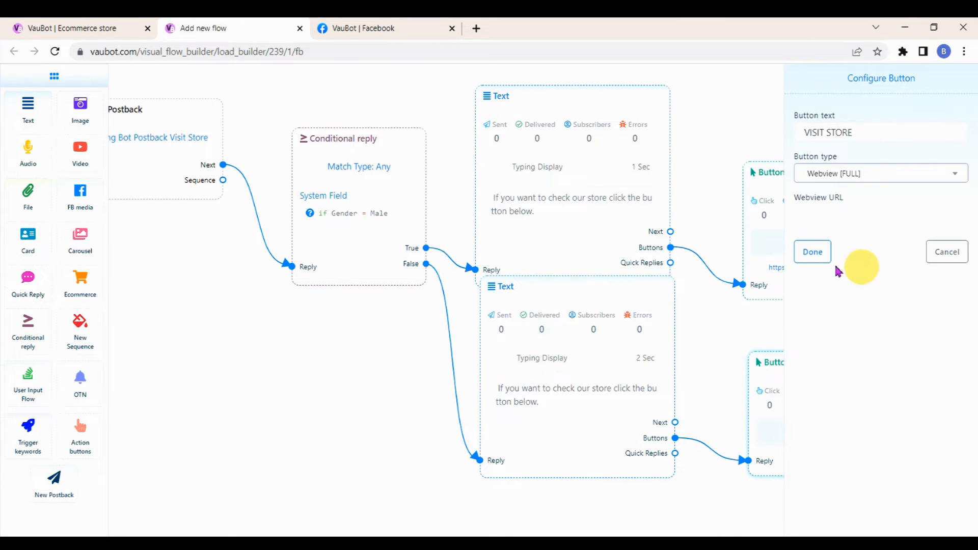
pyautogui.hotkey('ctrl', '1')
pyautogui.click(270, 31)
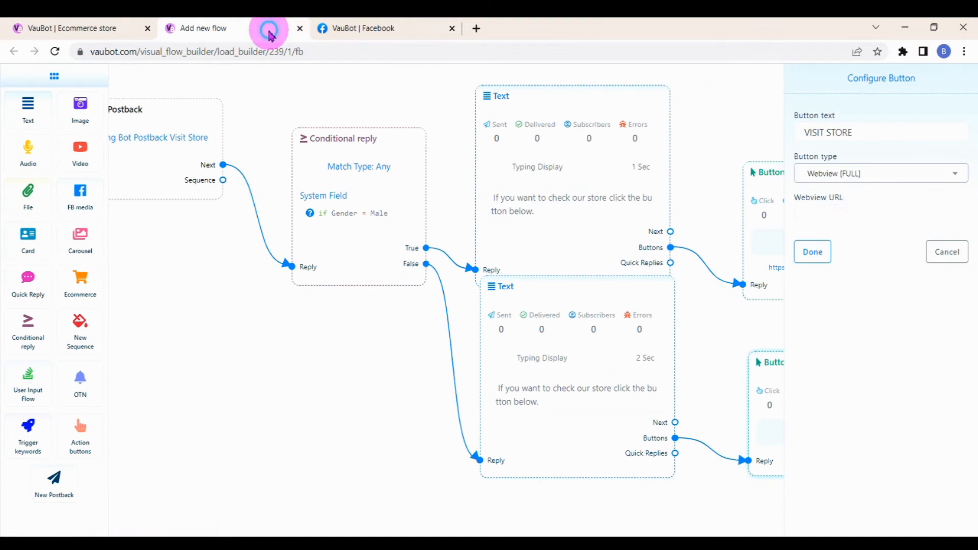
pyautogui.click(855, 215)
pyautogui.click(812, 252)
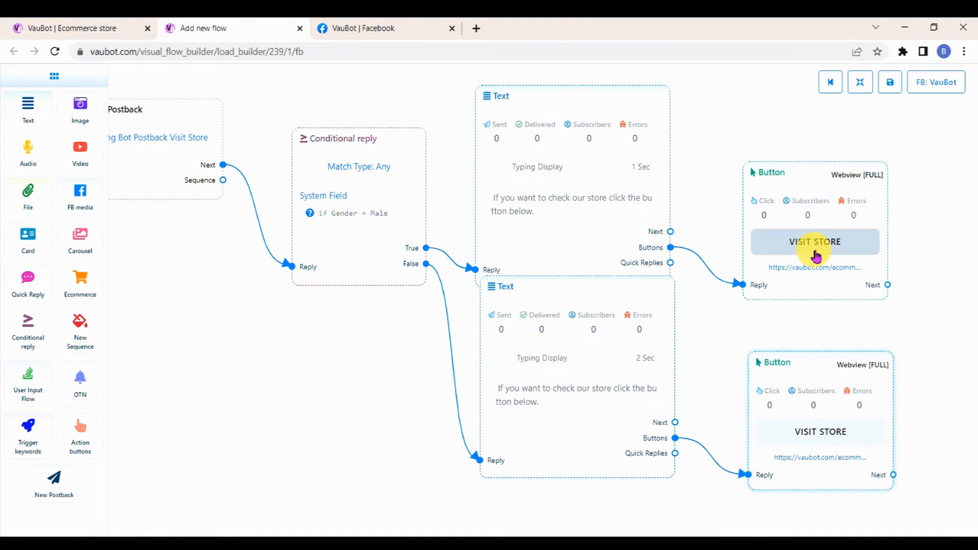
# Configure the empty second button of the greeting message with the text Get Newsletter and the type User email
pyautogui.moveTo(704, 429); pyautogui.dragTo(779, 369)
pyautogui.moveTo(415, 363); pyautogui.dragTo(637, 382)
pyautogui.scroll(-1, 636, 381)
pyautogui.moveTo(456, 376); pyautogui.dragTo(498, 364)
pyautogui.doubleClick(316, 227)
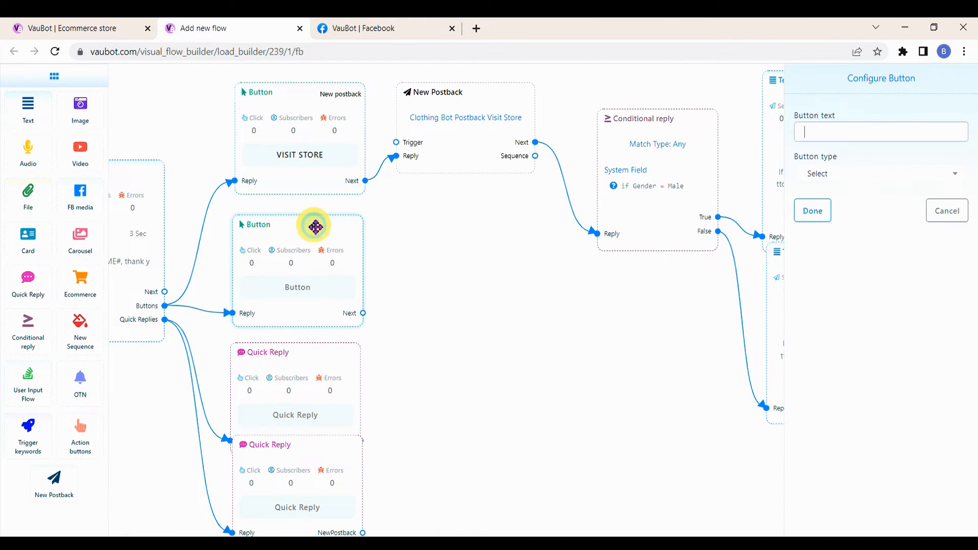
pyautogui.click(831, 133)
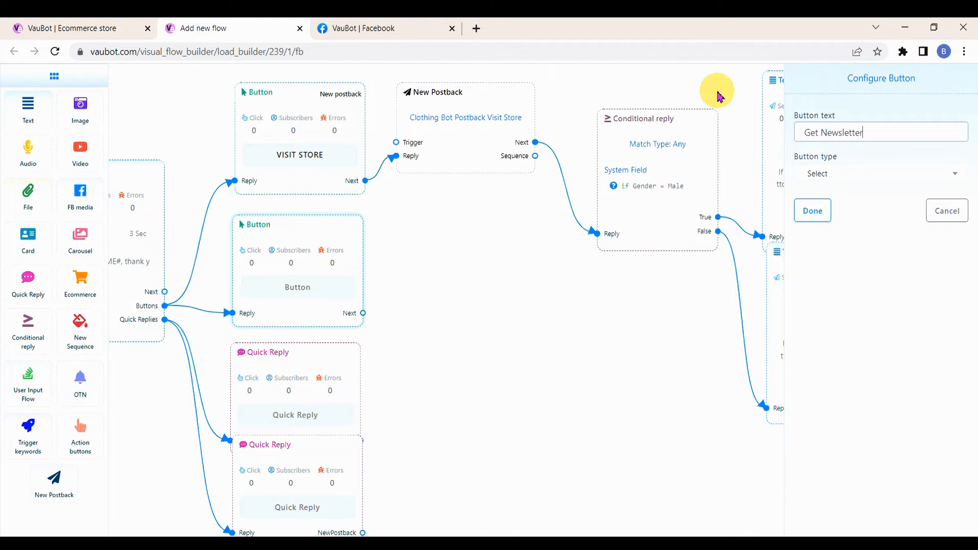
pyautogui.click(896, 174)
pyautogui.scroll(-1, 854, 257)
pyautogui.scroll(-4, 855, 263)
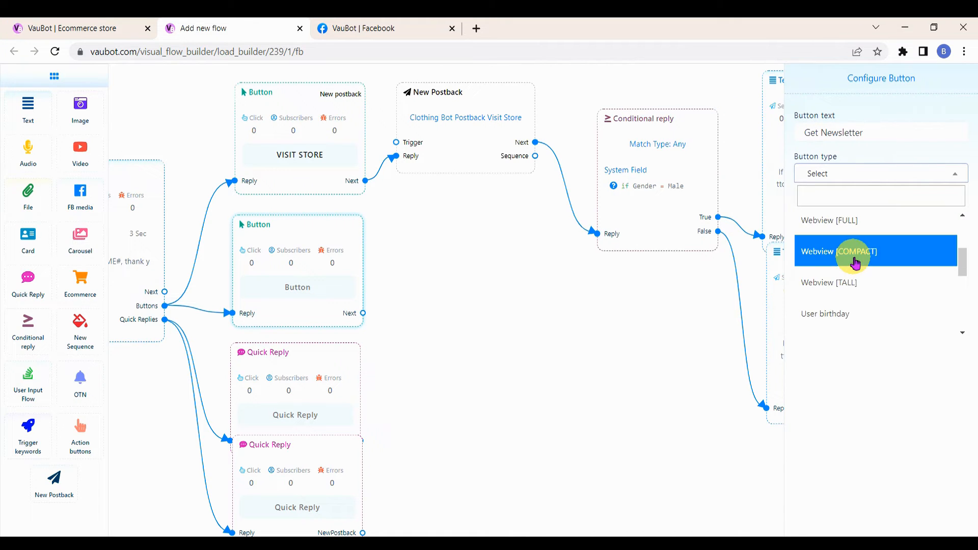
pyautogui.click(902, 282)
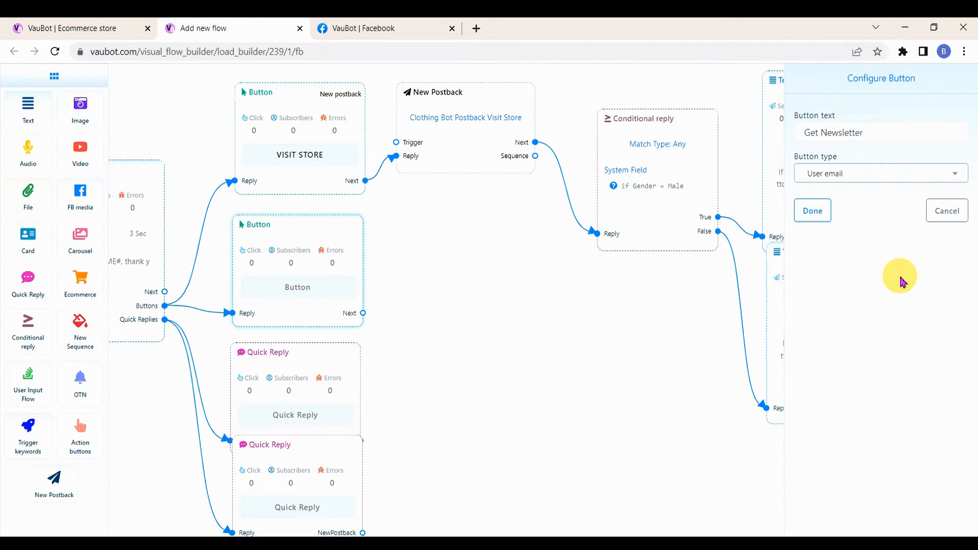
pyautogui.click(813, 210)
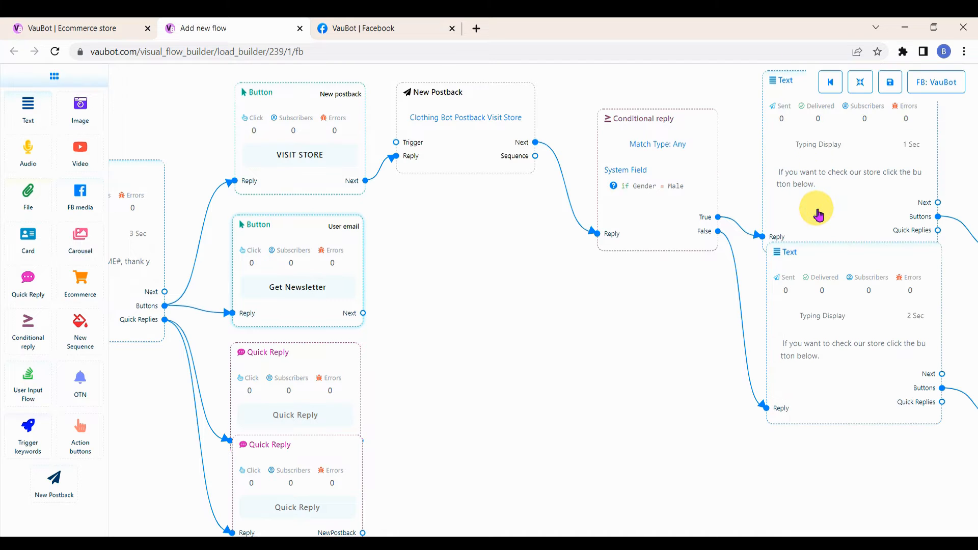
# Configure the first Quick Reply as type New Postback with the button text Men's Wear
pyautogui.click(862, 84)
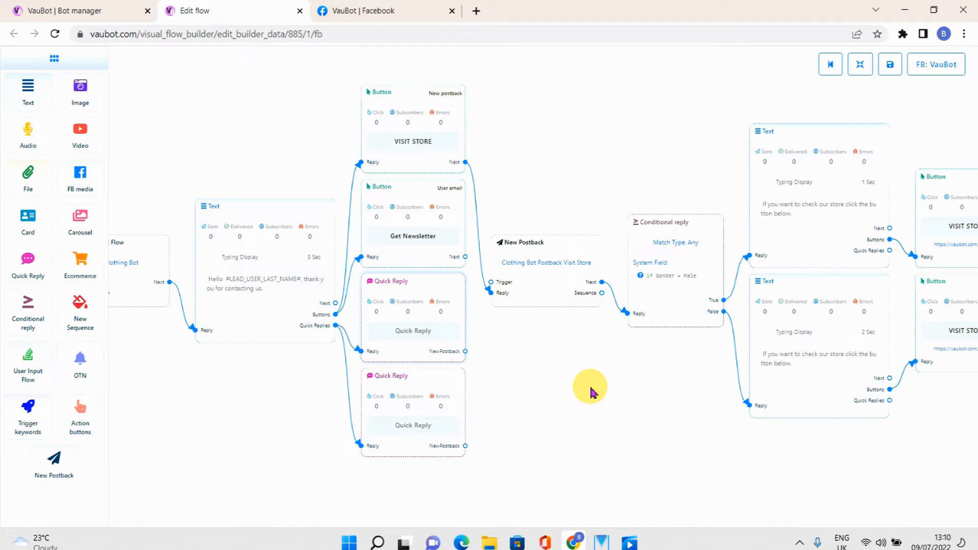
pyautogui.click(411, 294)
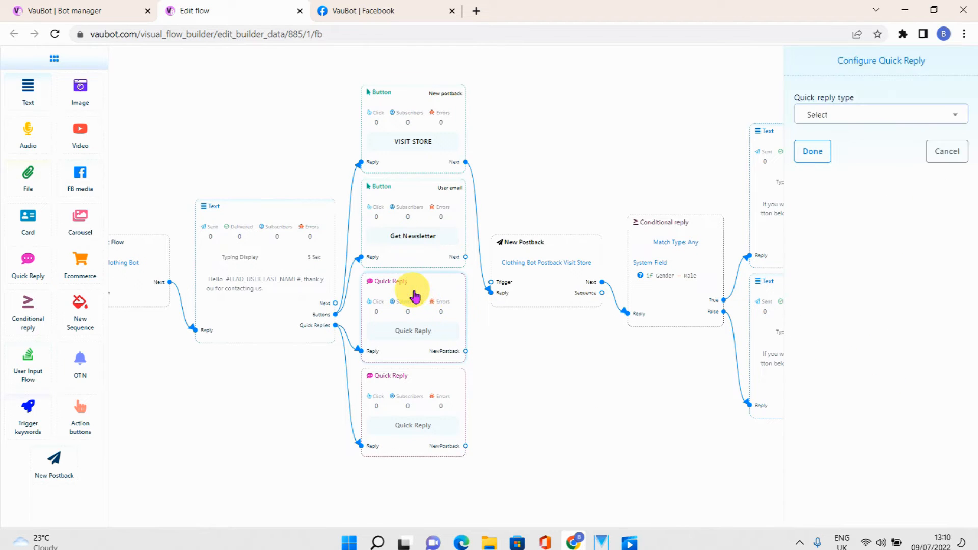
pyautogui.click(835, 114)
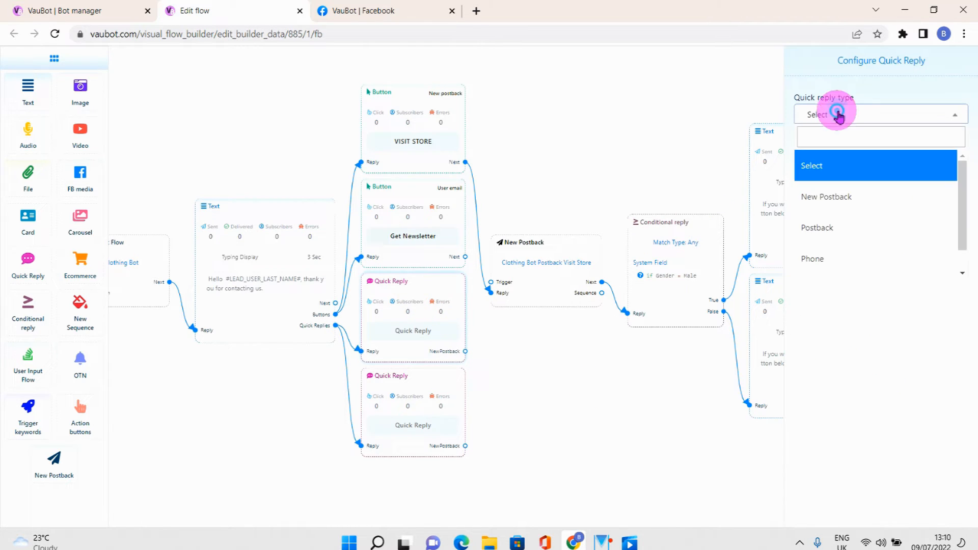
pyautogui.click(836, 196)
pyautogui.click(835, 154)
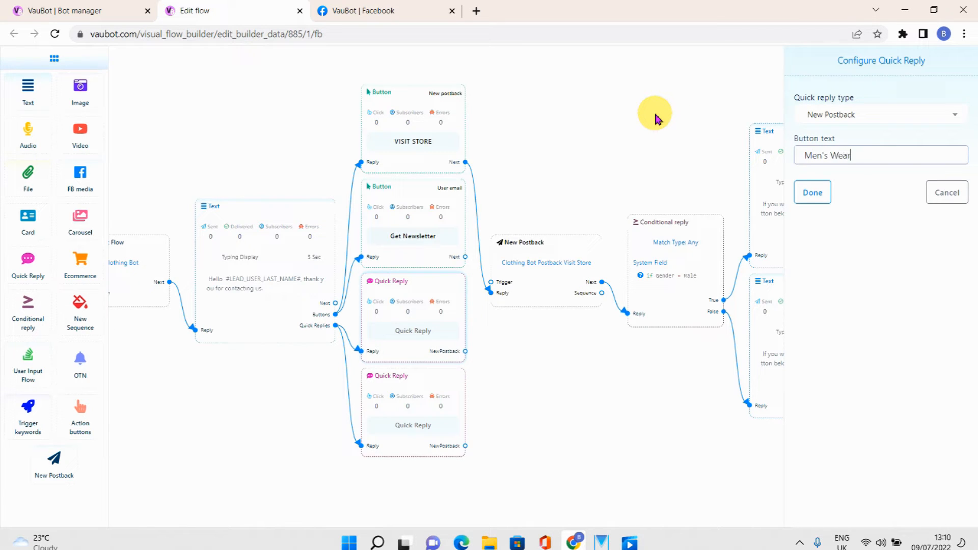
pyautogui.click(812, 192)
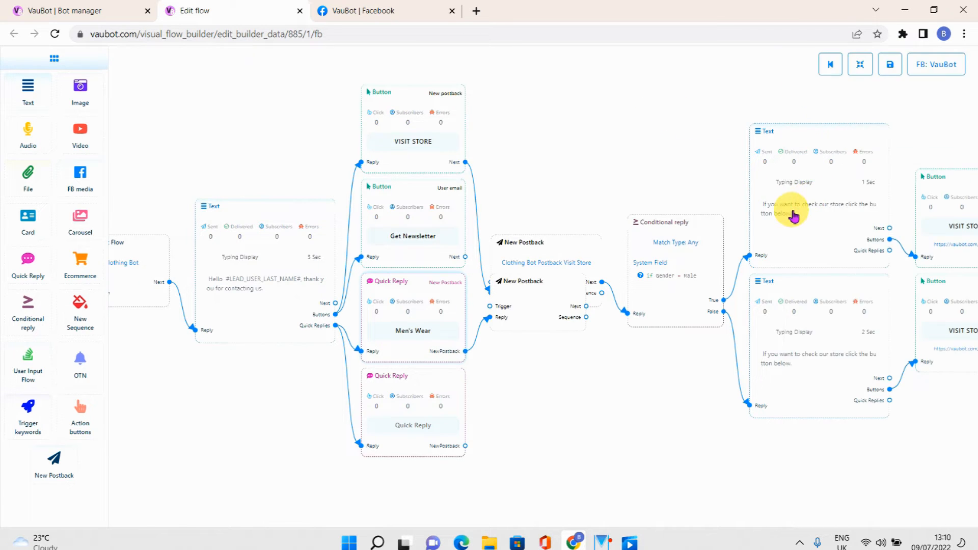
# Move the Men's Wear quick reply's New Postback block into free space below and title it Quick Reply Men's Wear Postback
pyautogui.moveTo(554, 295); pyautogui.dragTo(539, 365)
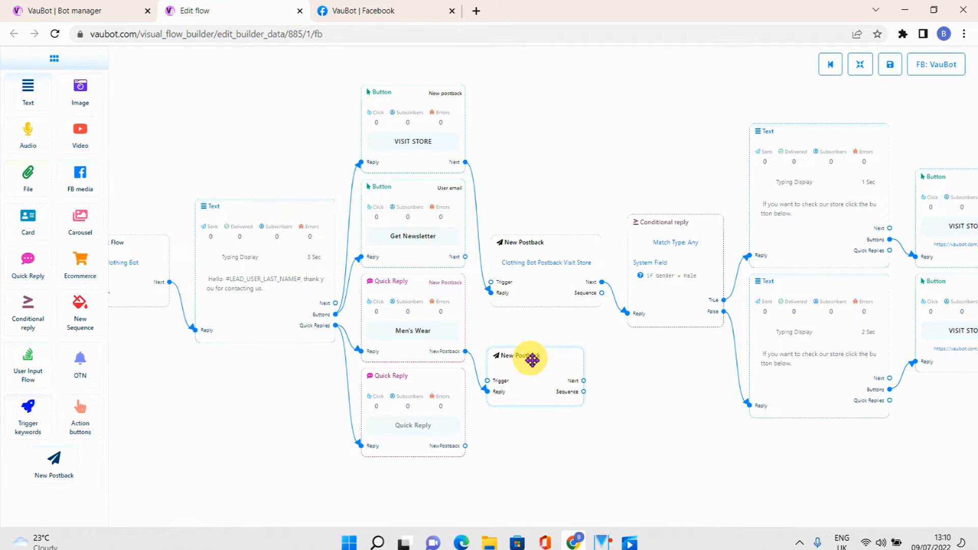
pyautogui.click(533, 358)
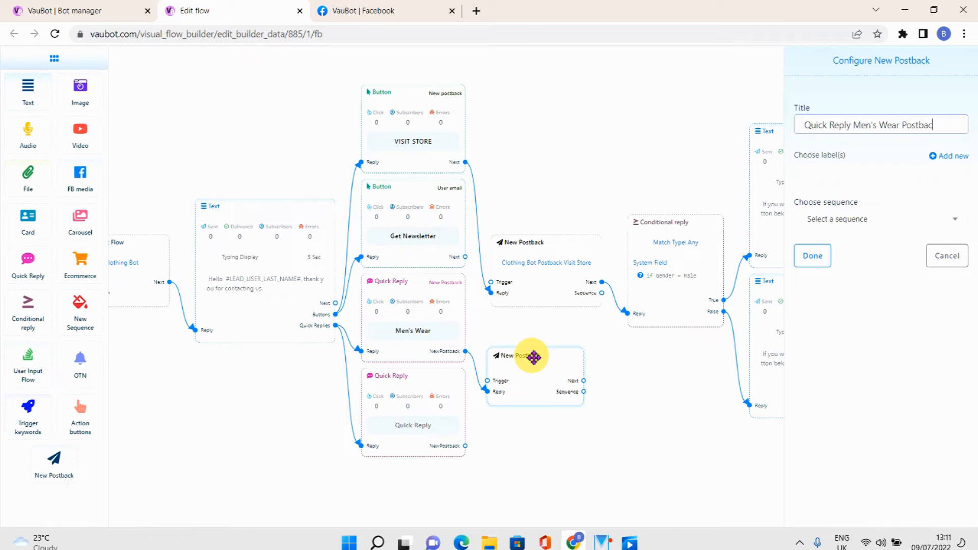
pyautogui.click(813, 256)
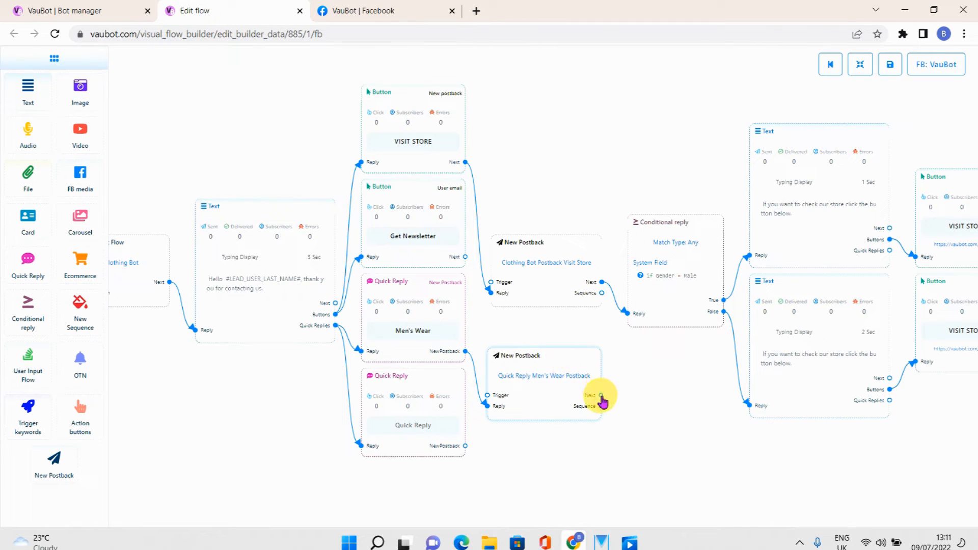
# Create a Carousel block from the Next output of the Men's Wear postback and place it in free space below
pyautogui.moveTo(601, 396); pyautogui.dragTo(638, 406)
pyautogui.scroll(5, 644, 405)
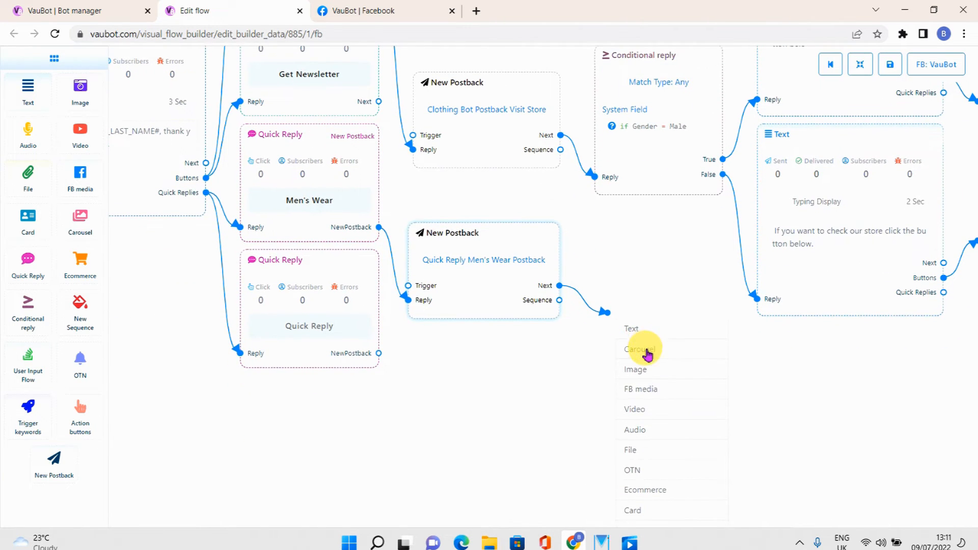
pyautogui.click(640, 349)
pyautogui.moveTo(692, 367); pyautogui.dragTo(630, 383)
pyautogui.scroll(-2, 625, 351)
pyautogui.moveTo(657, 325); pyautogui.dragTo(507, 339)
# Stack the three carousel items next to the Carousel block and line up their three buttons beside them
pyautogui.moveTo(664, 242); pyautogui.dragTo(641, 523)
pyautogui.moveTo(678, 188); pyautogui.dragTo(652, 482)
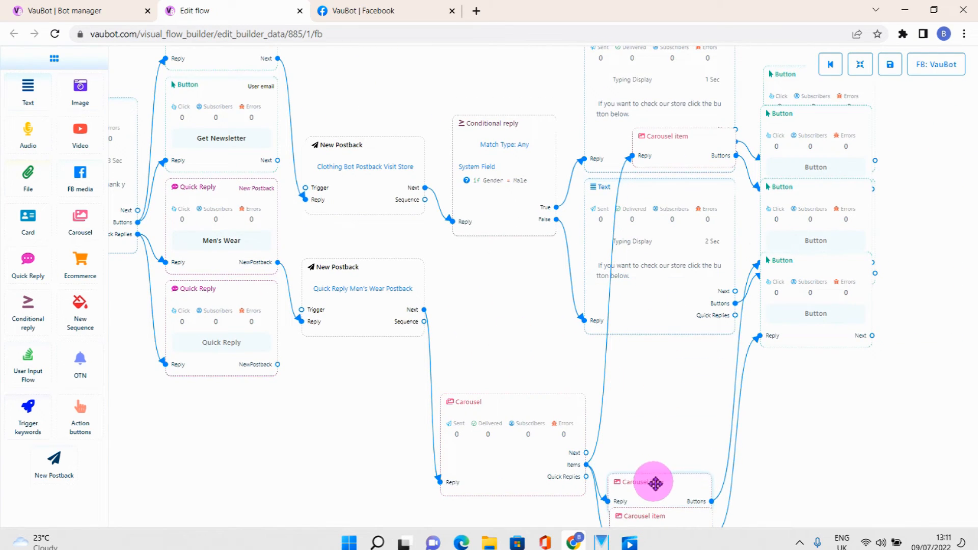
pyautogui.moveTo(678, 148); pyautogui.dragTo(654, 458)
pyautogui.moveTo(794, 286); pyautogui.dragTo(781, 530)
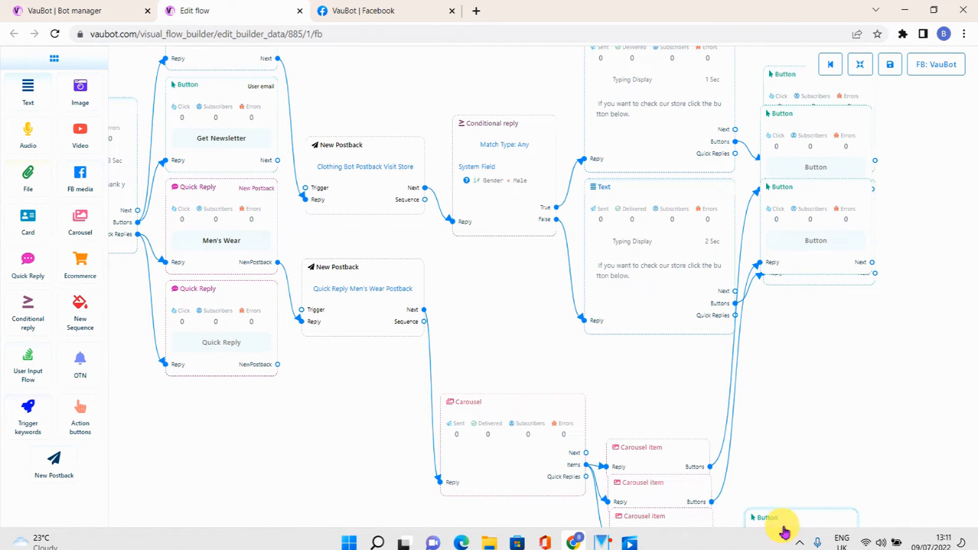
pyautogui.moveTo(810, 209); pyautogui.dragTo(788, 513)
pyautogui.moveTo(811, 137); pyautogui.dragTo(793, 476)
# Enable typing display on the Carousel block with a 2 second reply delay and save it
pyautogui.scroll(5, 727, 371)
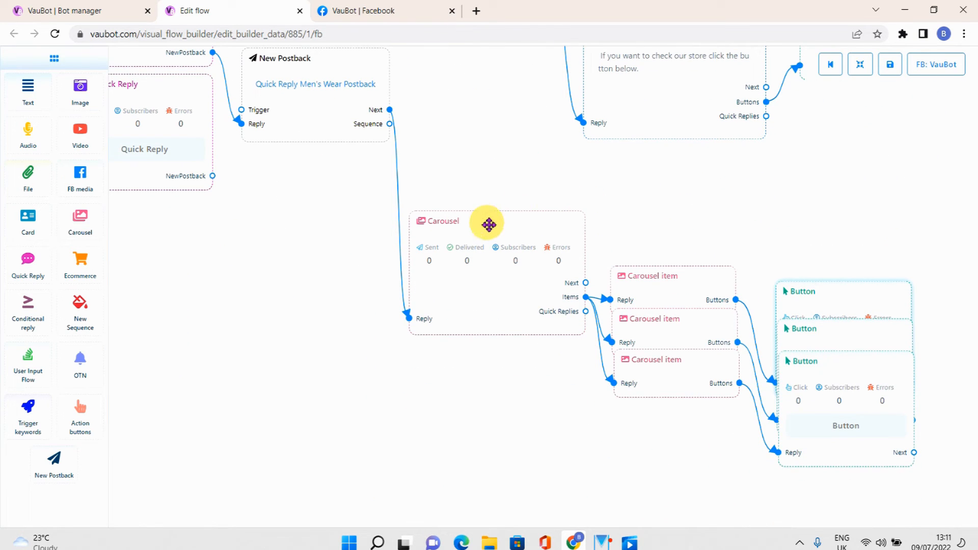
pyautogui.doubleClick(487, 224)
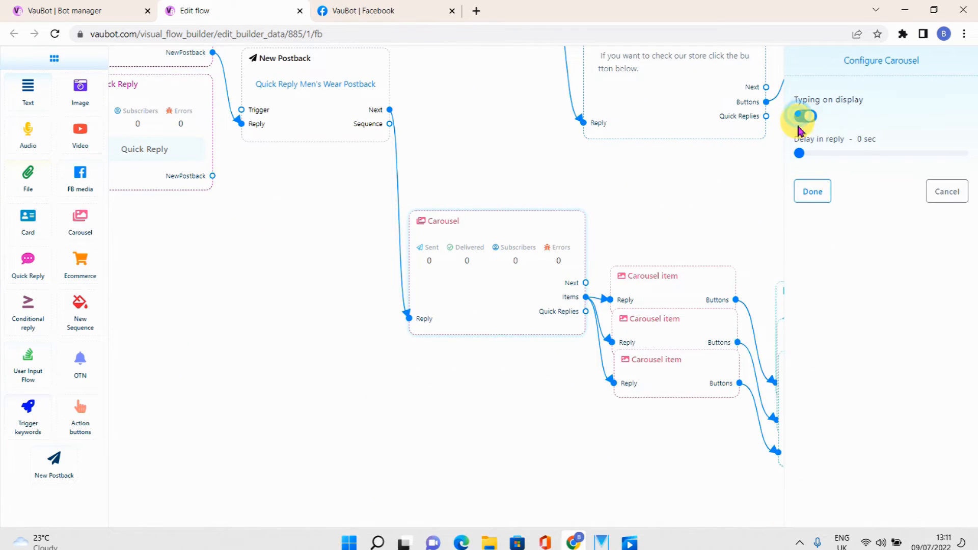
pyautogui.click(800, 154)
pyautogui.moveTo(805, 159); pyautogui.dragTo(809, 155)
pyautogui.click(812, 192)
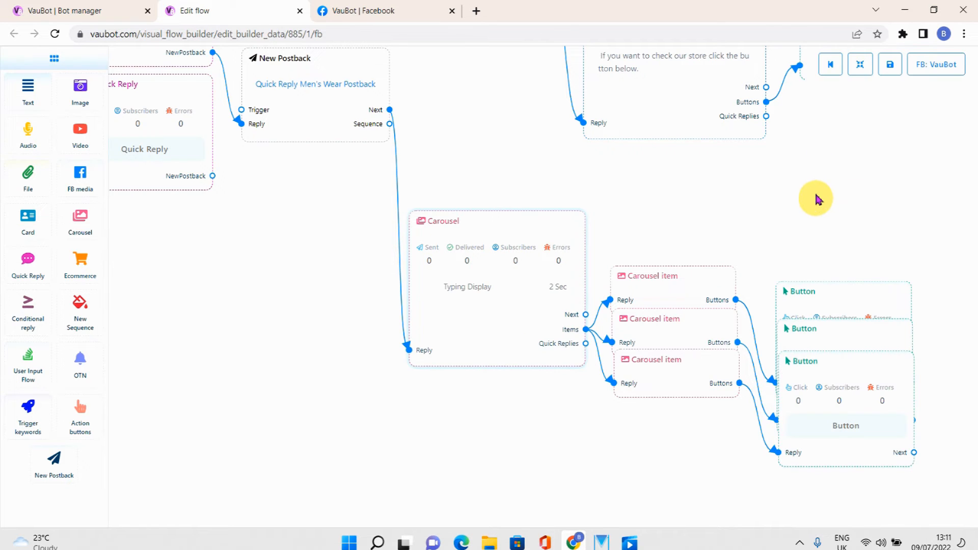
# Configure the first carousel item with the Green Suit image, the title Green Suit and the subtitle Men's Wear, and save it
pyautogui.click(667, 280)
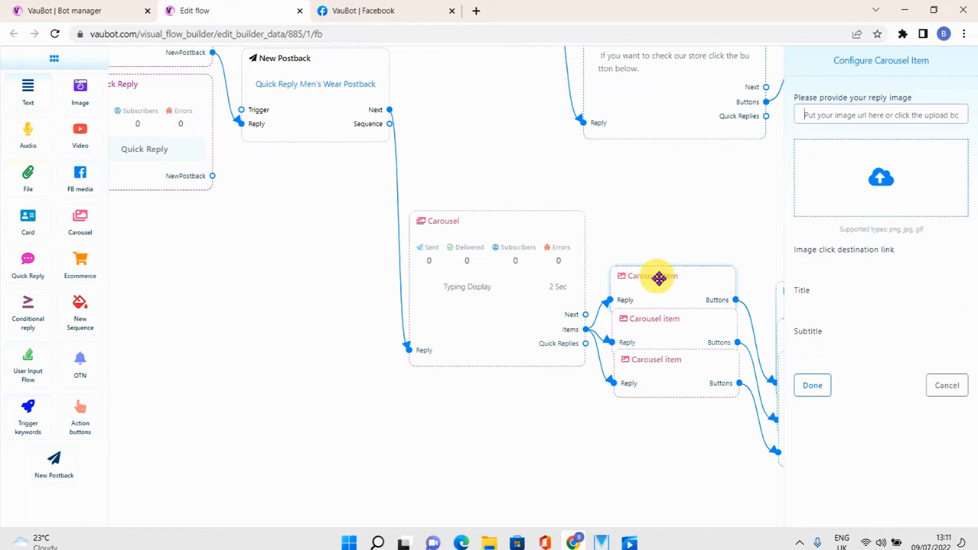
pyautogui.click(882, 174)
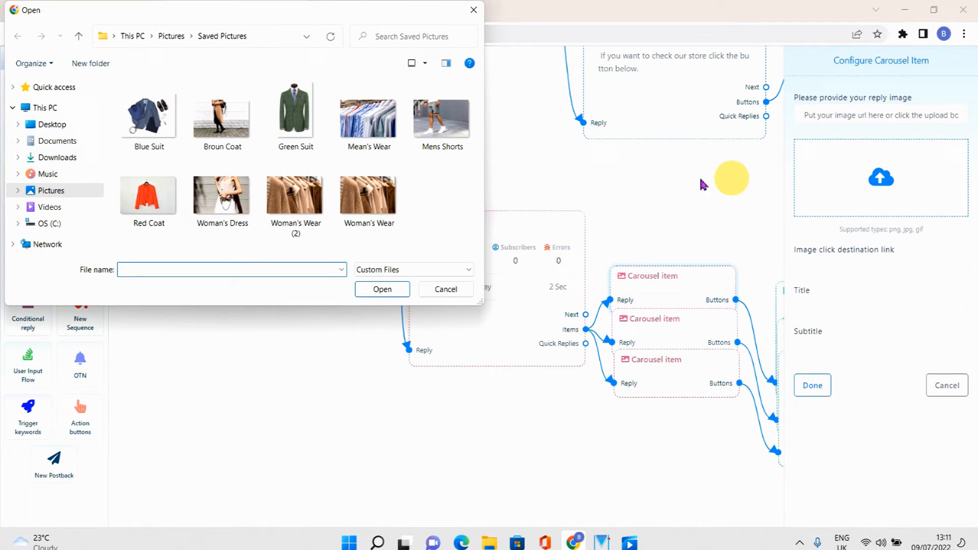
pyautogui.doubleClick(305, 103)
pyautogui.click(885, 303)
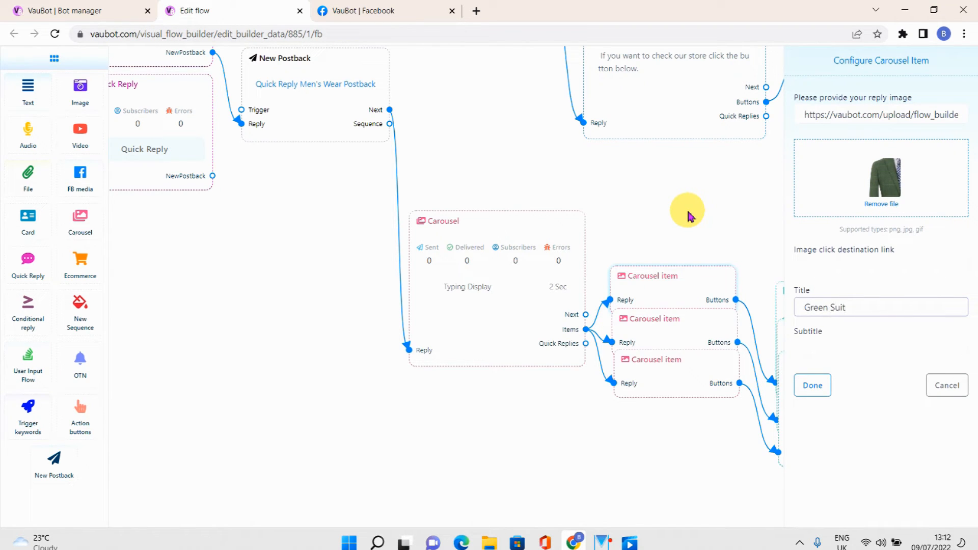
pyautogui.click(848, 342)
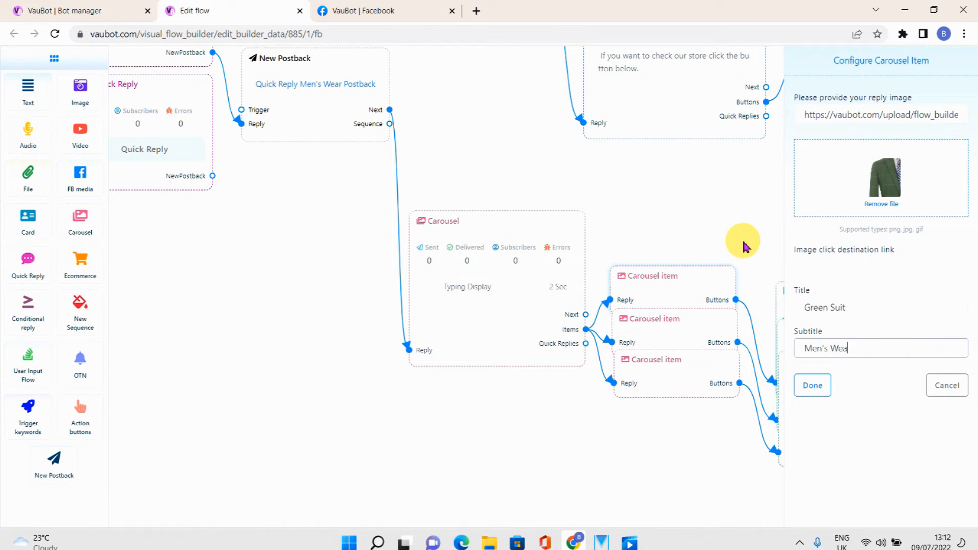
pyautogui.click(812, 385)
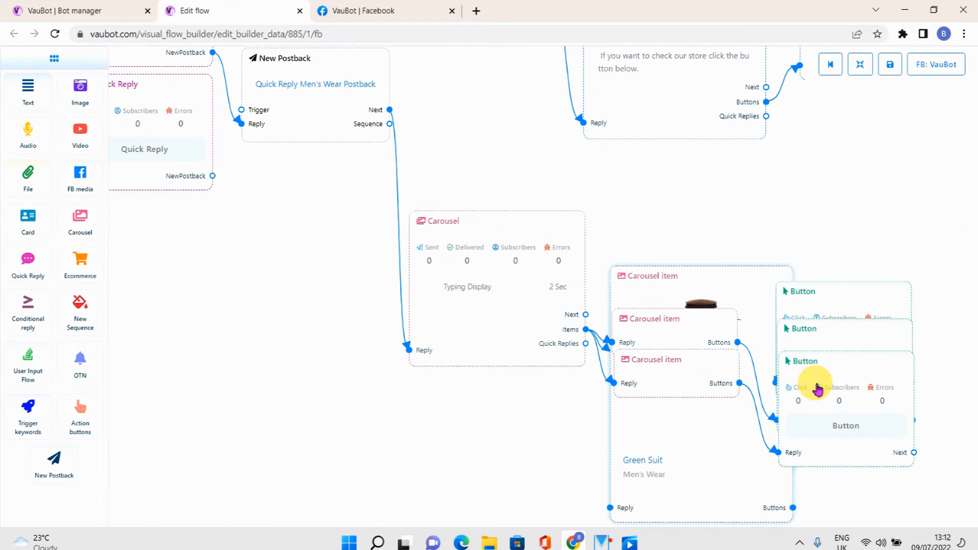
# Configure the second carousel item with the Blue Suit image, the title Blue Suit and the subtitle Men's Wear, and save it
pyautogui.doubleClick(667, 317)
pyautogui.click(877, 182)
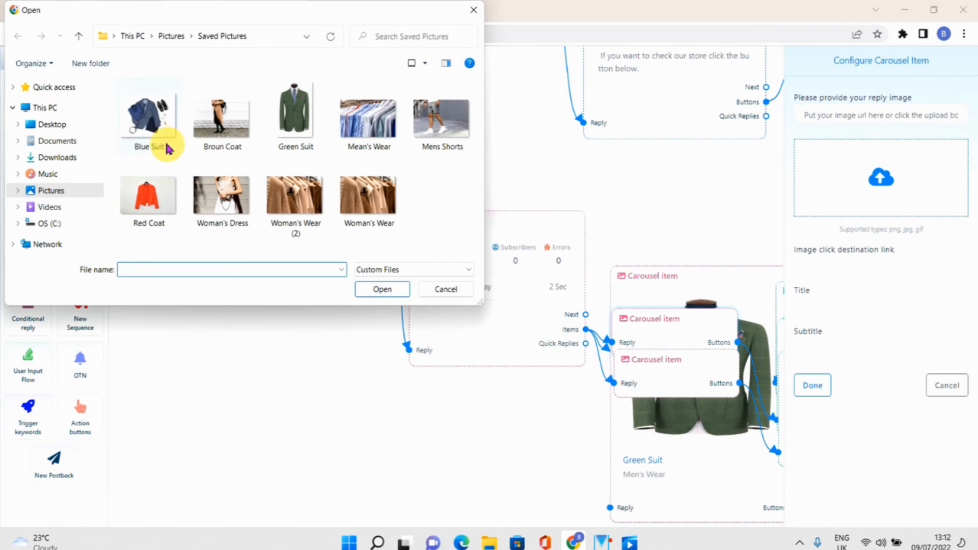
pyautogui.doubleClick(158, 126)
pyautogui.click(835, 302)
pyautogui.write('Blue Suit')
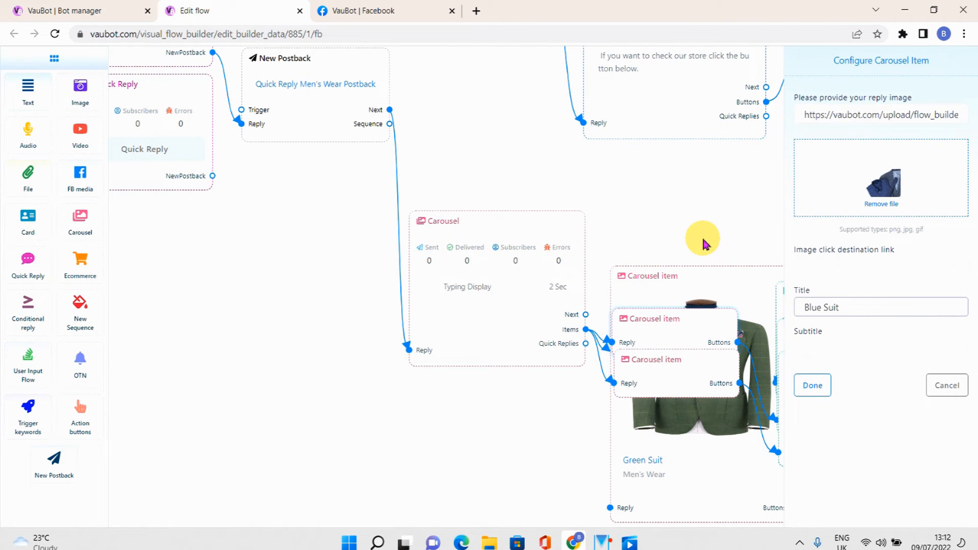
pyautogui.press('Tab')
pyautogui.click(812, 385)
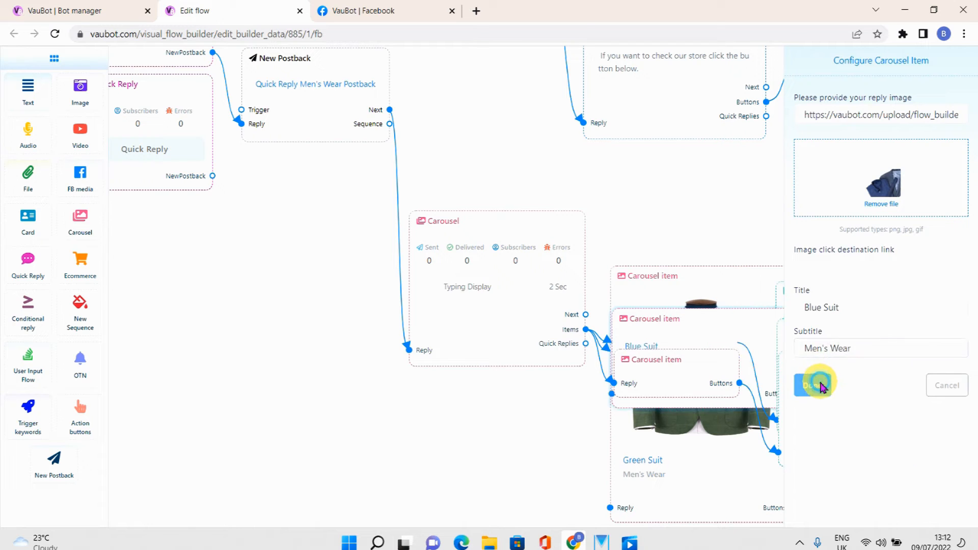
# Configure the third carousel item with the men's shorts image, the title Shorts and the subtitle Men's Wear, and save it
pyautogui.doubleClick(671, 361)
pyautogui.click(836, 190)
pyautogui.doubleClick(427, 117)
pyautogui.click(825, 284)
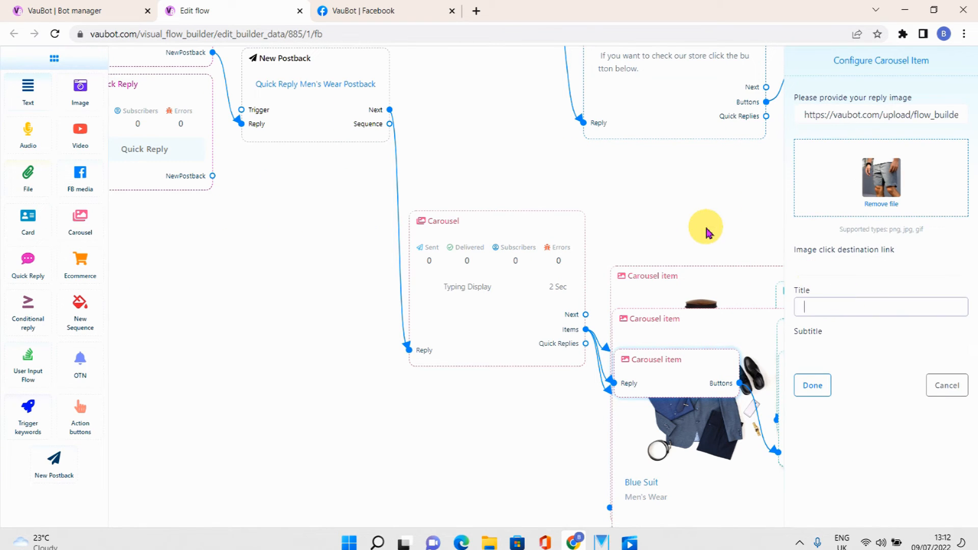
pyautogui.write('Shorts')
pyautogui.press('Tab')
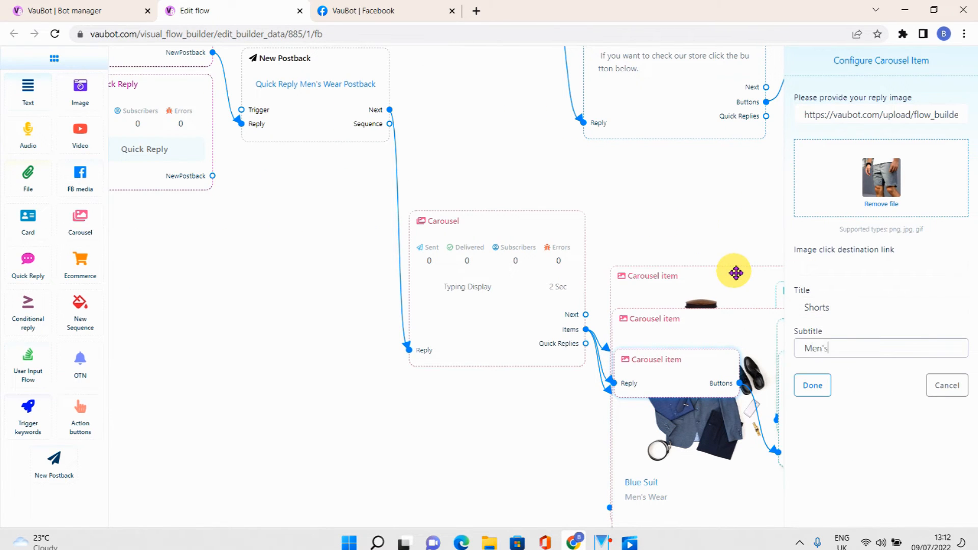
pyautogui.click(815, 388)
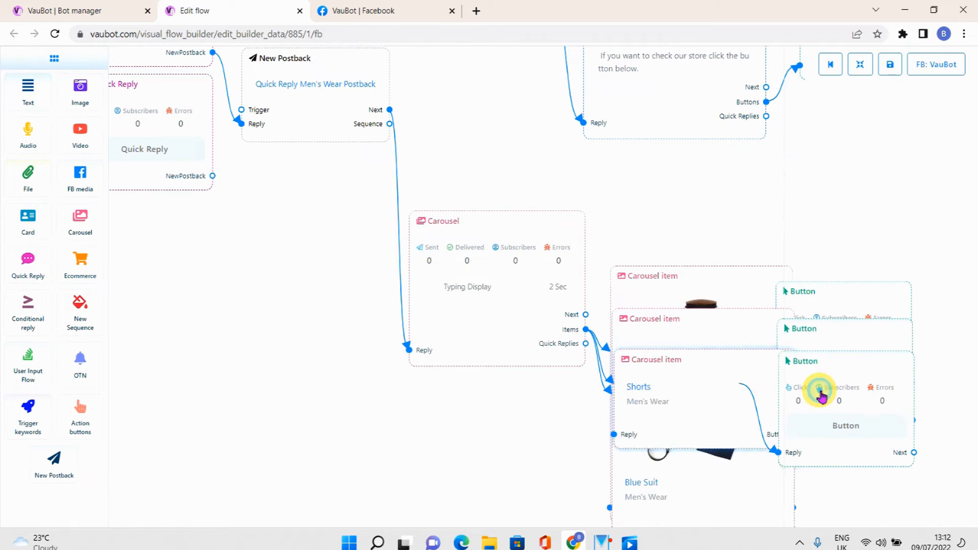
# Label the first carousel item's button BUY NOW and set its type to Webview [FULL]
pyautogui.click(827, 295)
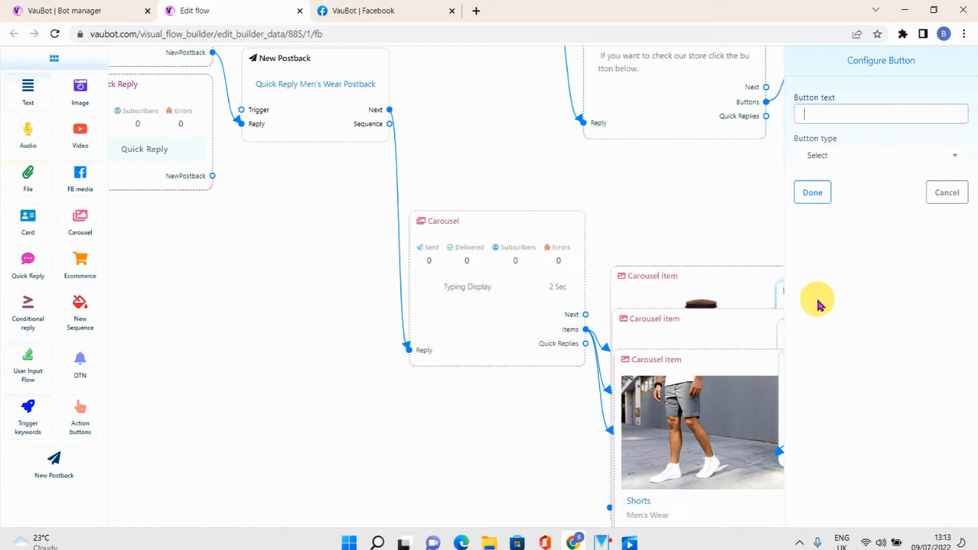
pyautogui.click(841, 115)
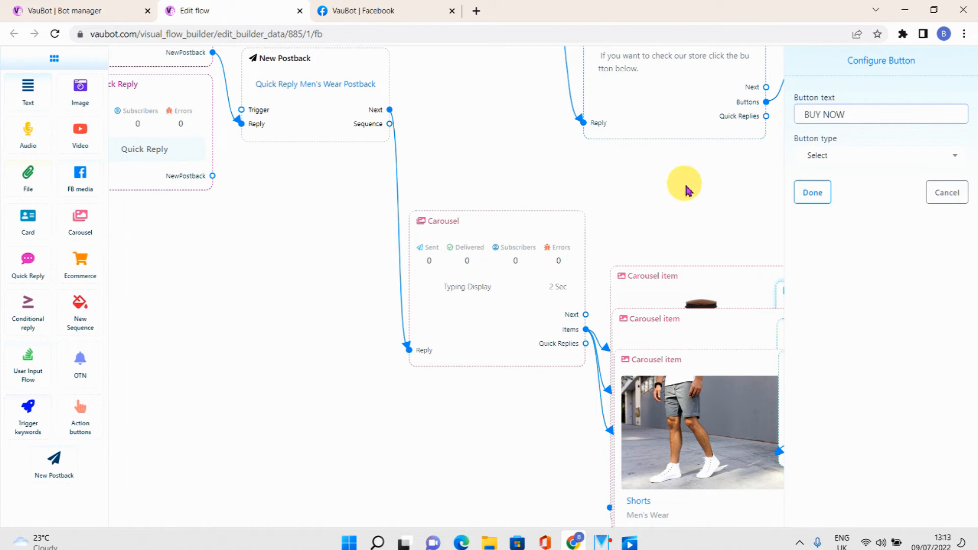
pyautogui.click(849, 157)
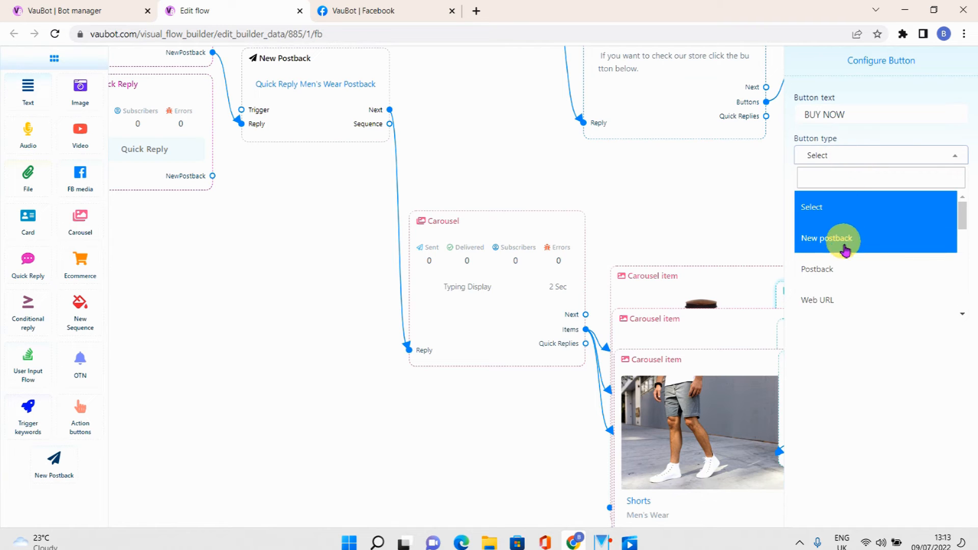
pyautogui.scroll(-1, 843, 270)
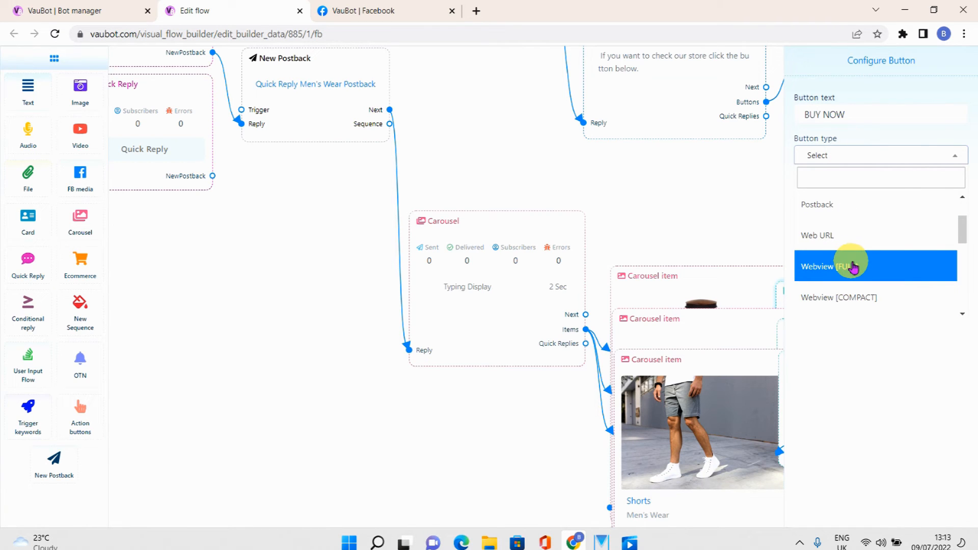
pyautogui.click(854, 267)
# Copy the Green Suit product page URL from the ecommerce store into the first button's webview URL and save the button
pyautogui.click(67, 10)
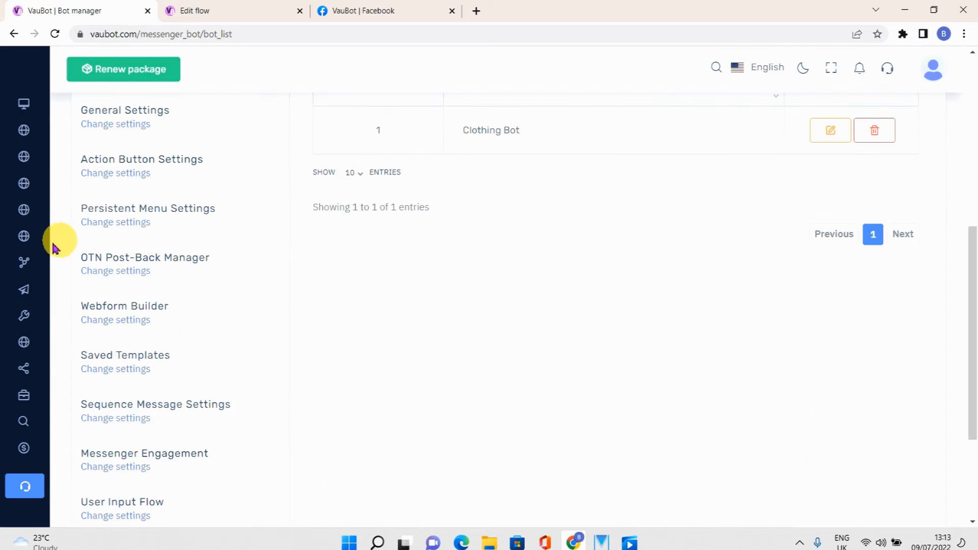
pyautogui.moveTo(66, 321)
pyautogui.click(78, 342)
pyautogui.scroll(-7, 143, 307)
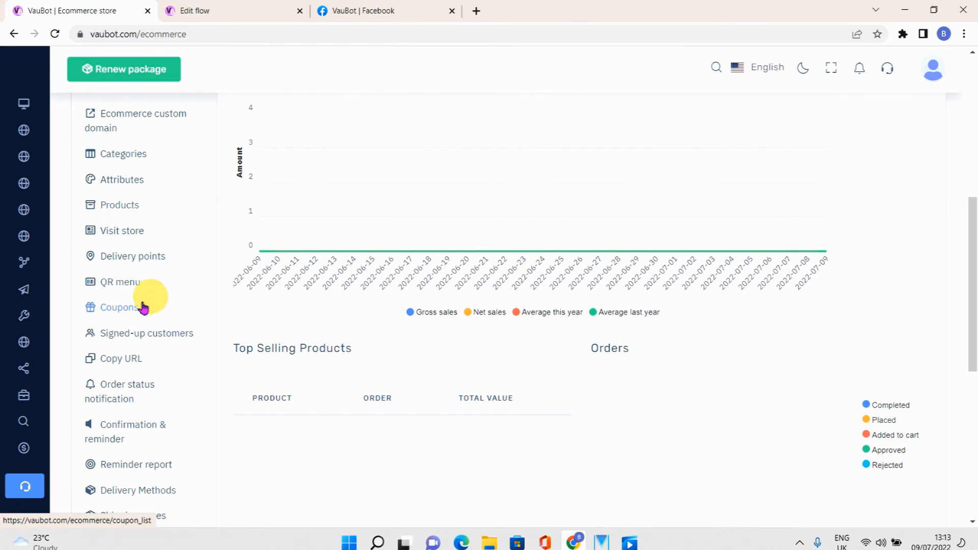
pyautogui.click(123, 360)
pyautogui.click(437, 194)
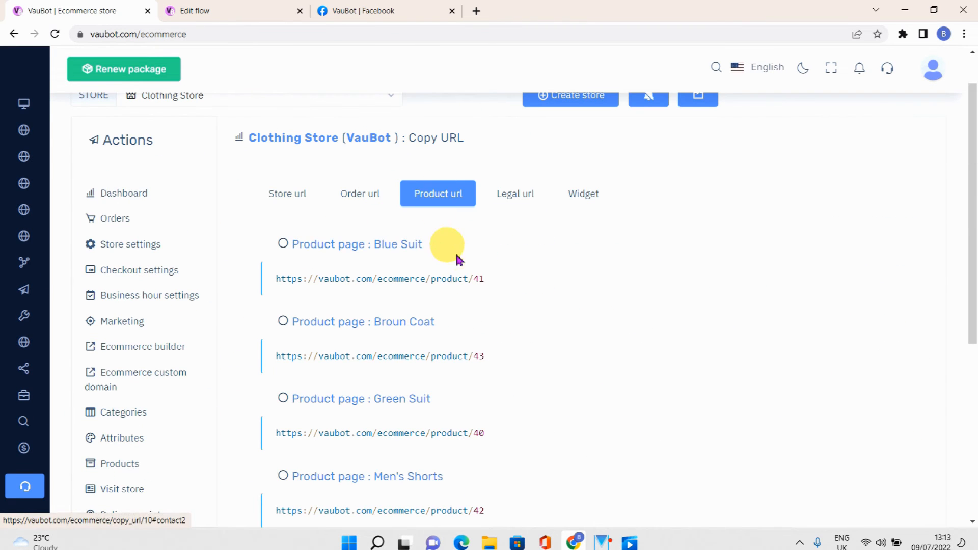
pyautogui.scroll(-1, 537, 329)
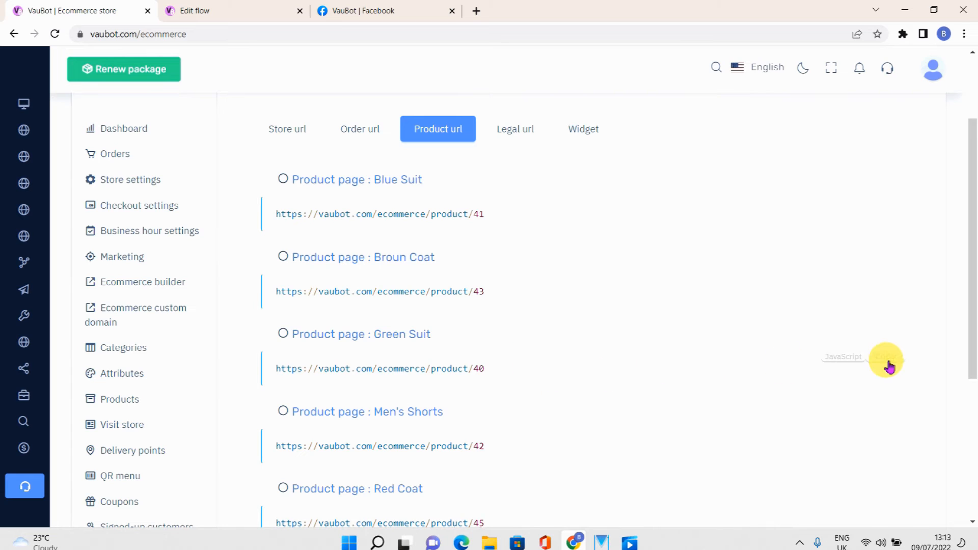
pyautogui.click(235, 11)
pyautogui.click(905, 196)
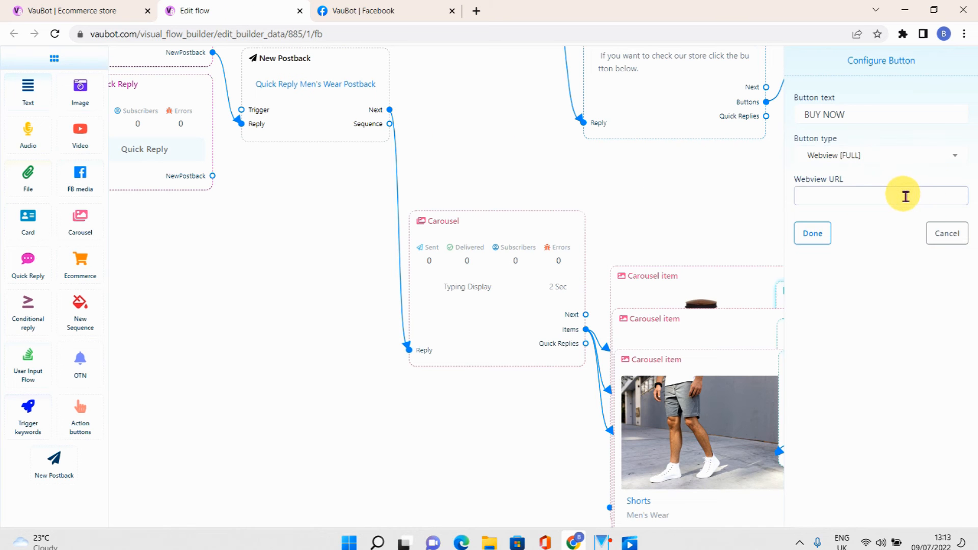
pyautogui.click(813, 233)
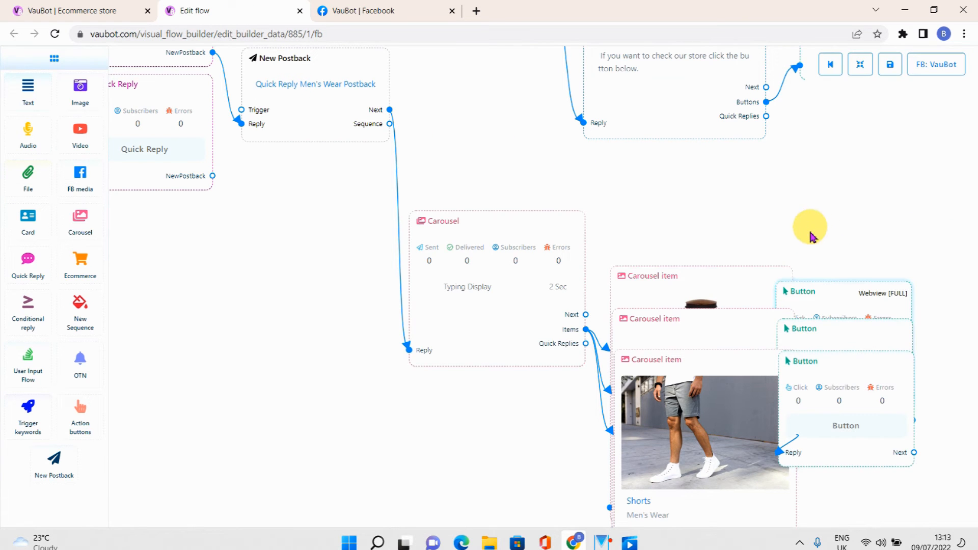
# Configure the second carousel button as BUY NOW with type Webview [FULL] and the Blue Suit product page URL, and save it
pyautogui.click(835, 333)
pyautogui.click(891, 155)
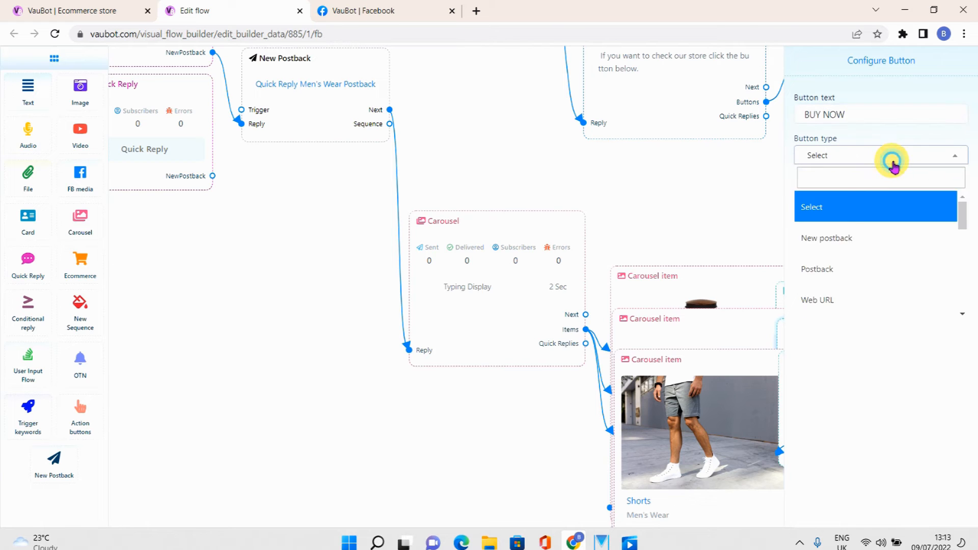
pyautogui.scroll(-2, 849, 262)
pyautogui.click(849, 262)
pyautogui.click(76, 11)
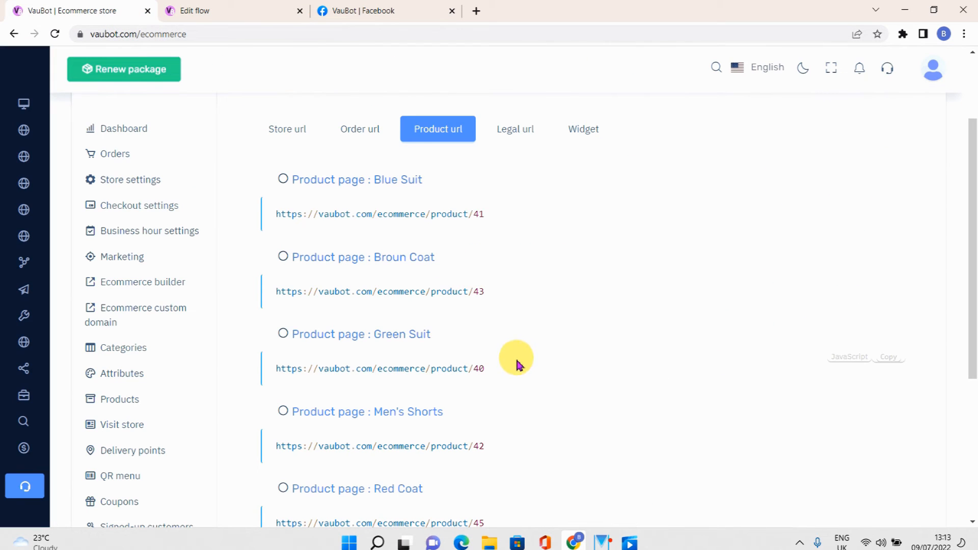
pyautogui.click(197, 11)
pyautogui.hotkey('ctrl', 'v')
pyautogui.click(812, 233)
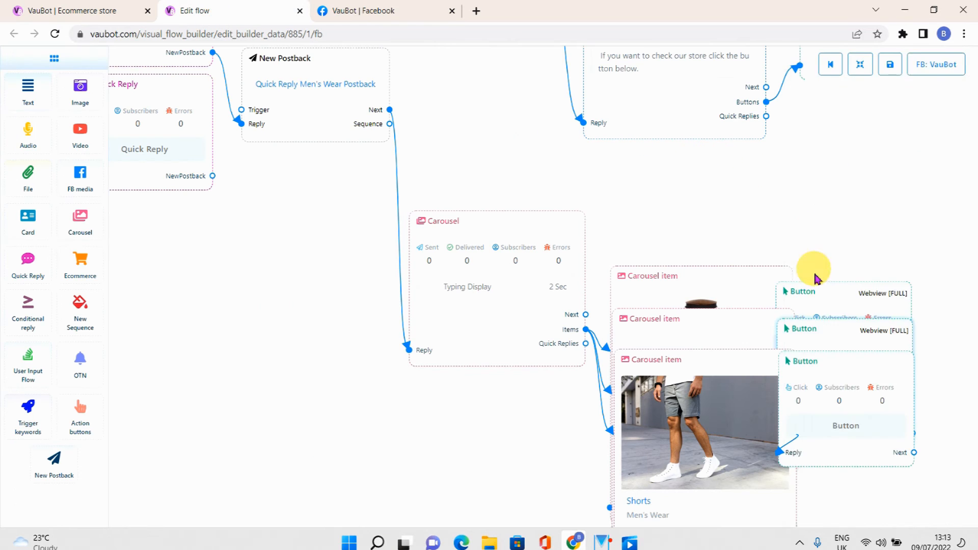
pyautogui.doubleClick(835, 361)
pyautogui.click(826, 118)
pyautogui.write('BUY NOW')
pyautogui.click(865, 156)
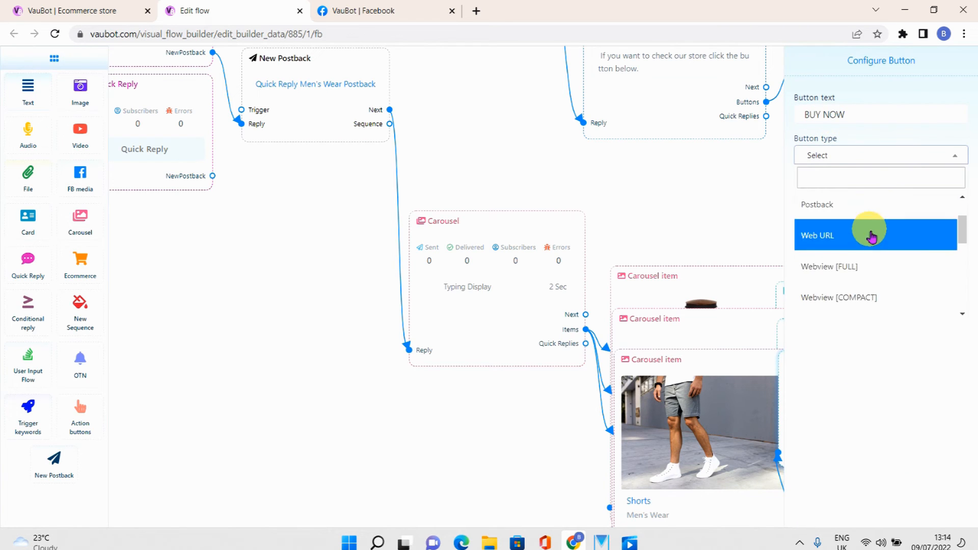
pyautogui.click(835, 266)
pyautogui.click(32, 9)
pyautogui.click(255, 12)
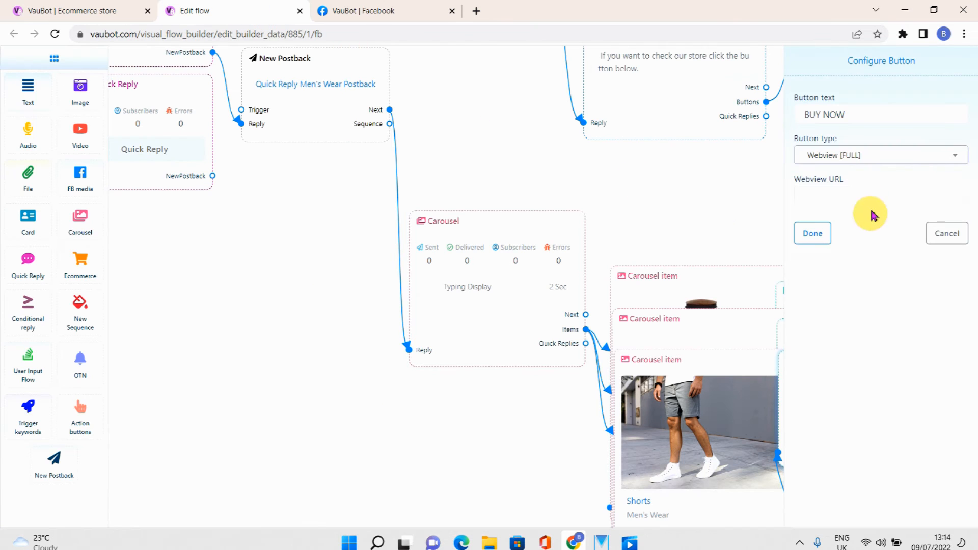
pyautogui.click(869, 197)
pyautogui.write('https://vaubot.com/ecommerce/product/42')
pyautogui.click(812, 232)
# Configure the empty quick reply below Men's Wear as a New Postback with the button text Woman's Wear, and save it
pyautogui.moveTo(382, 260); pyautogui.dragTo(632, 407)
pyautogui.scroll(1, 646, 418)
pyautogui.scroll(-2, 643, 415)
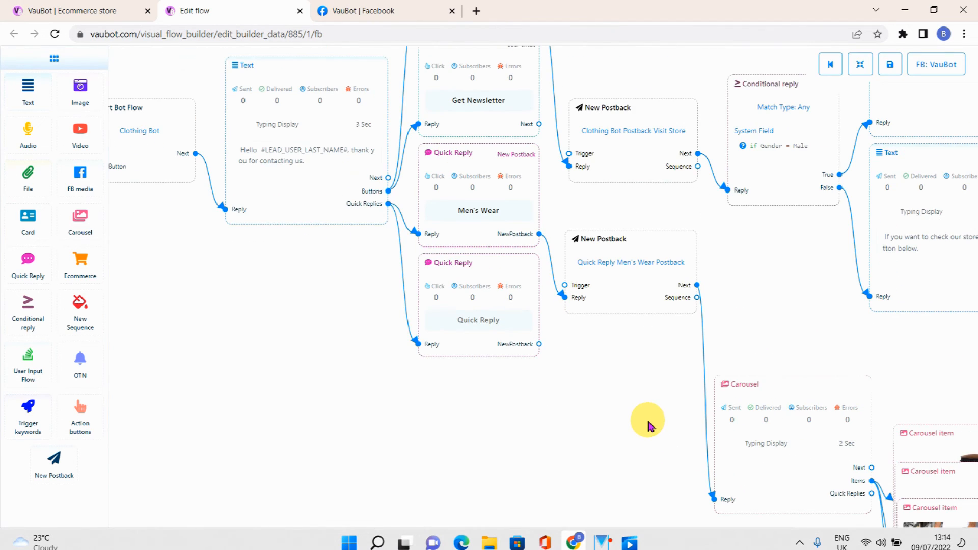
pyautogui.doubleClick(463, 277)
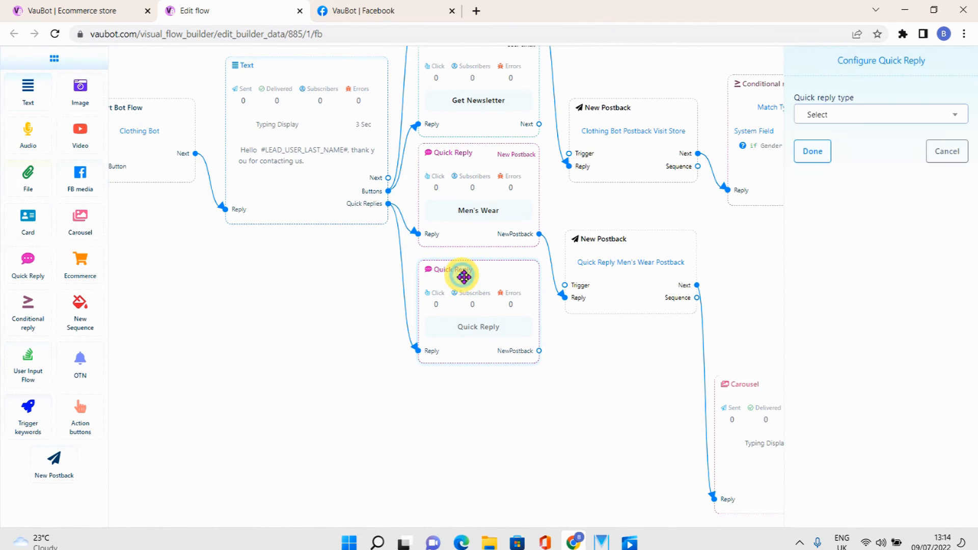
pyautogui.click(851, 114)
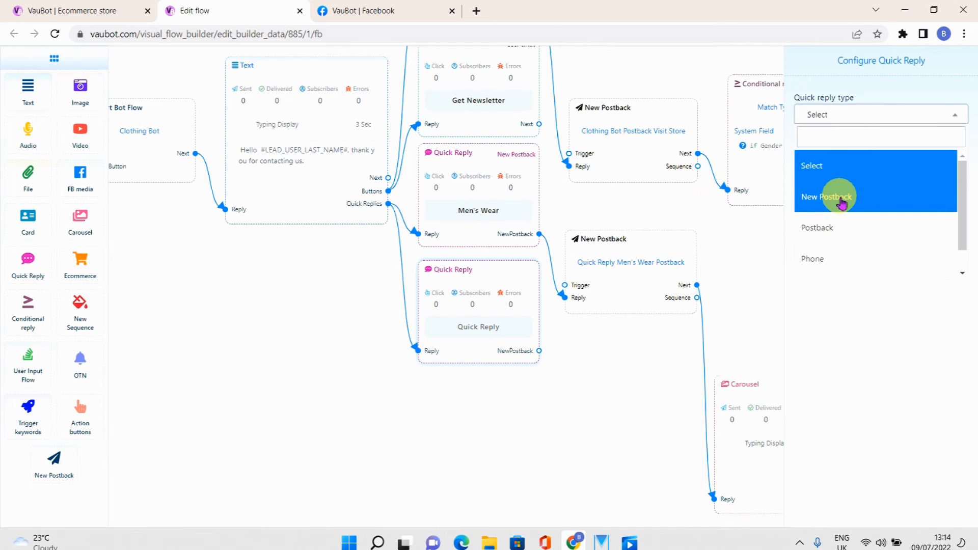
pyautogui.click(841, 197)
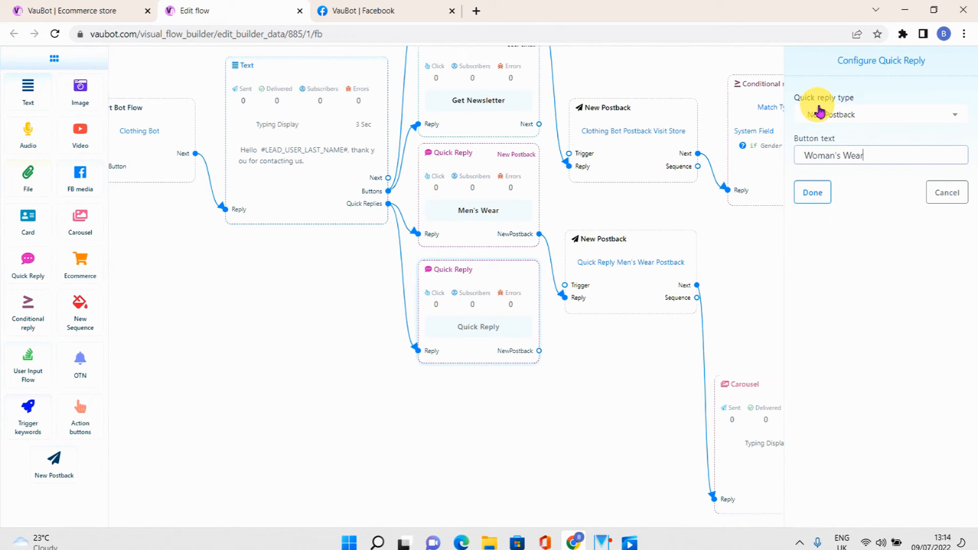
pyautogui.click(813, 192)
# Place the Woman's Wear postback block below the Men's Wear one, title it Quick Reply Woman's Wear Postback and save it
pyautogui.moveTo(593, 284); pyautogui.dragTo(593, 411)
pyautogui.moveTo(476, 416); pyautogui.dragTo(348, 423)
pyautogui.doubleClick(467, 406)
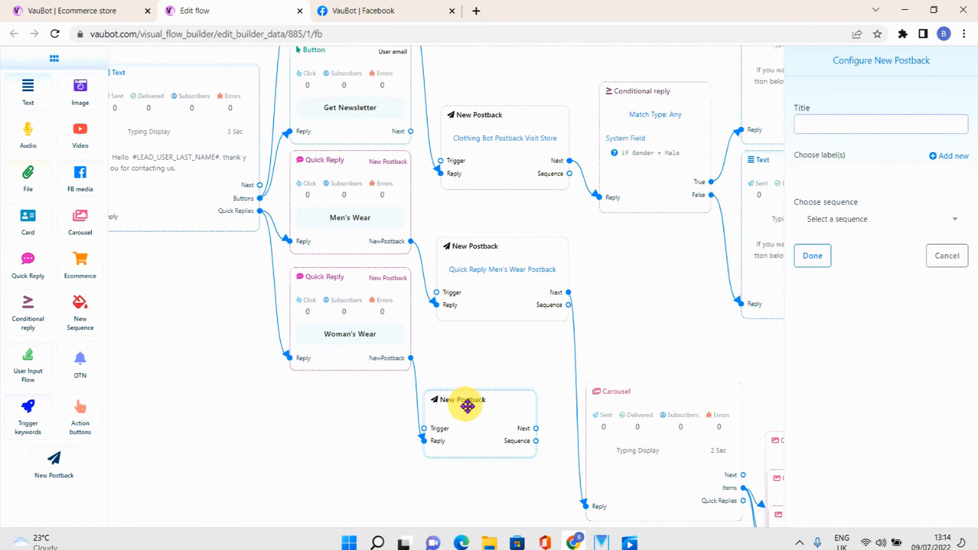
pyautogui.click(818, 125)
pyautogui.write("Quick Reply Woman's Wear Postback")
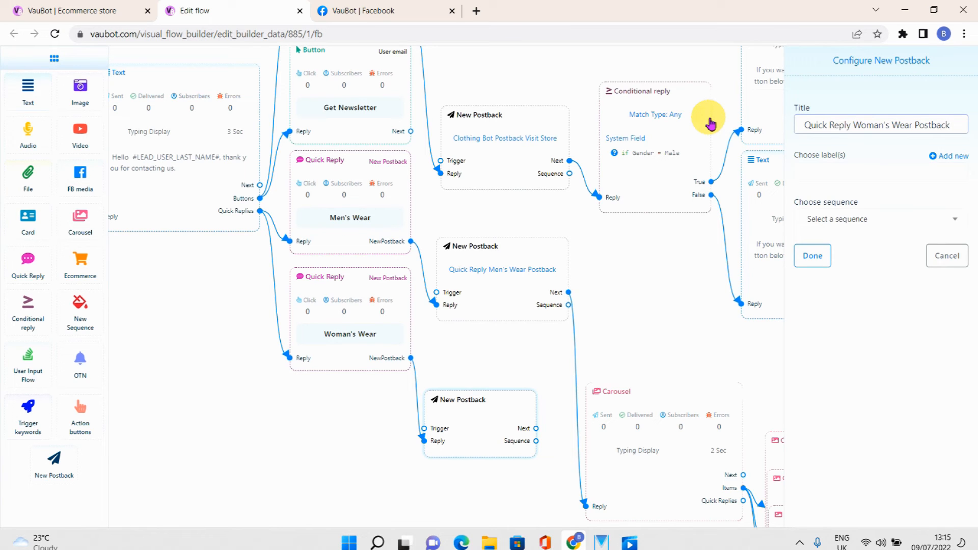
pyautogui.click(812, 256)
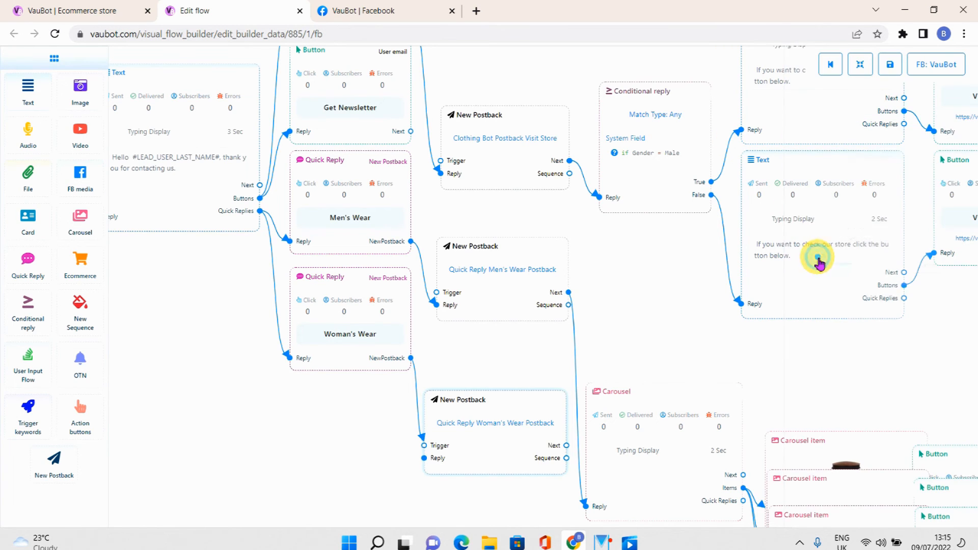
# Connect a new Ecommerce block to the Next output of the Woman's Wear postback and position it below the Carousel block
pyautogui.moveTo(720, 350); pyautogui.dragTo(691, 192)
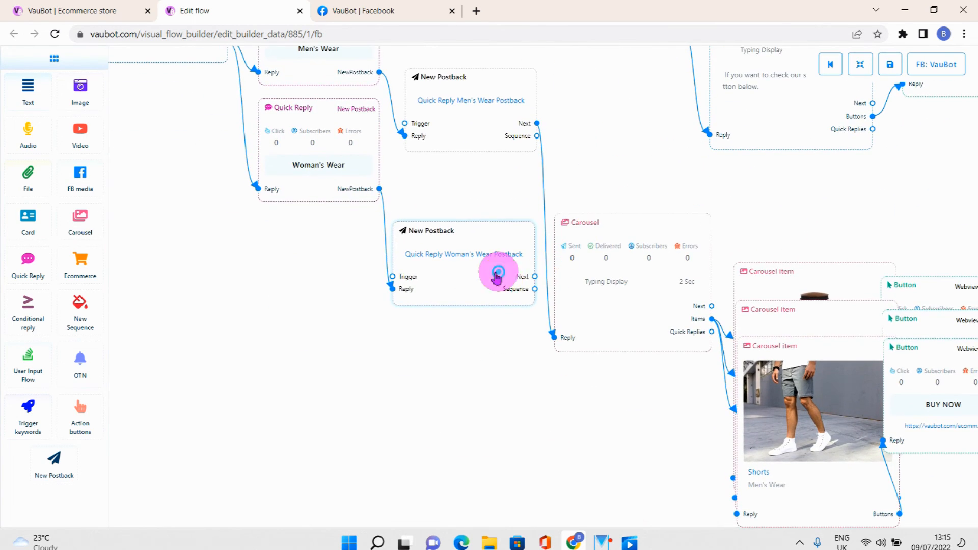
pyautogui.moveTo(492, 274); pyautogui.dragTo(491, 327)
pyautogui.scroll(2, 491, 327)
pyautogui.moveTo(459, 400); pyautogui.dragTo(453, 234)
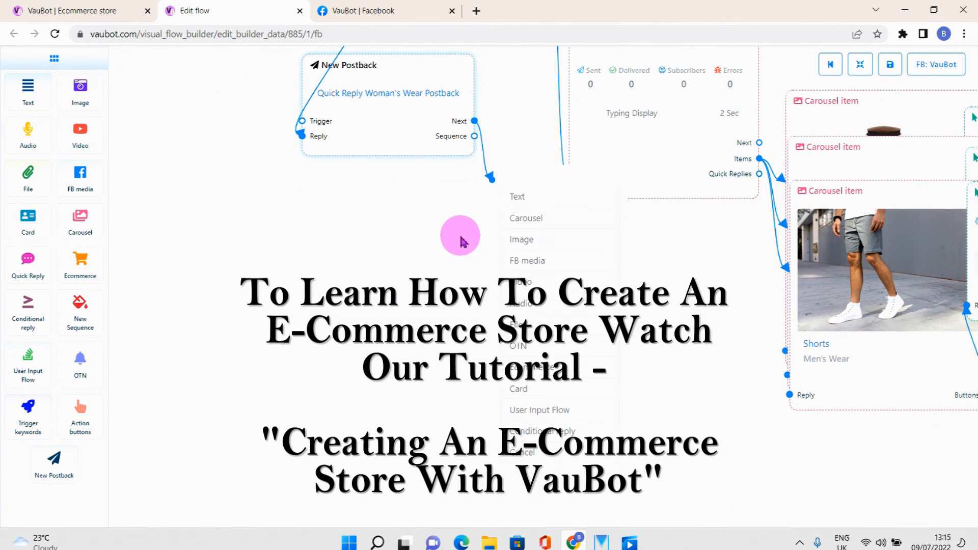
pyautogui.click(548, 367)
pyautogui.moveTo(574, 388); pyautogui.dragTo(574, 260)
# Set the Ecommerce block's store to Clothing Store - Valletta and select the products Broun Coat, Woman's Dress and Red Coat
pyautogui.doubleClick(574, 260)
pyautogui.click(893, 120)
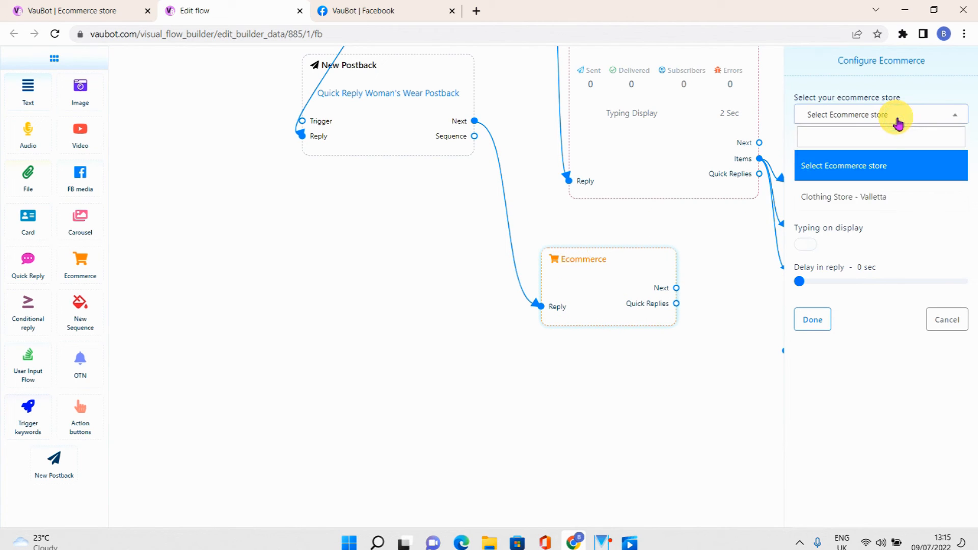
pyautogui.click(861, 197)
pyautogui.click(842, 160)
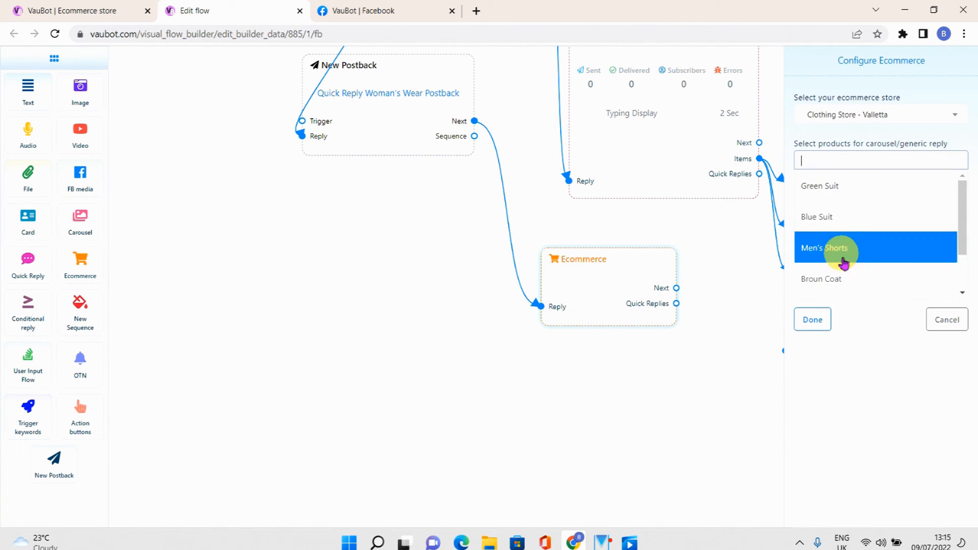
pyautogui.click(846, 279)
pyautogui.click(877, 168)
pyautogui.scroll(-2, 848, 257)
pyautogui.click(850, 259)
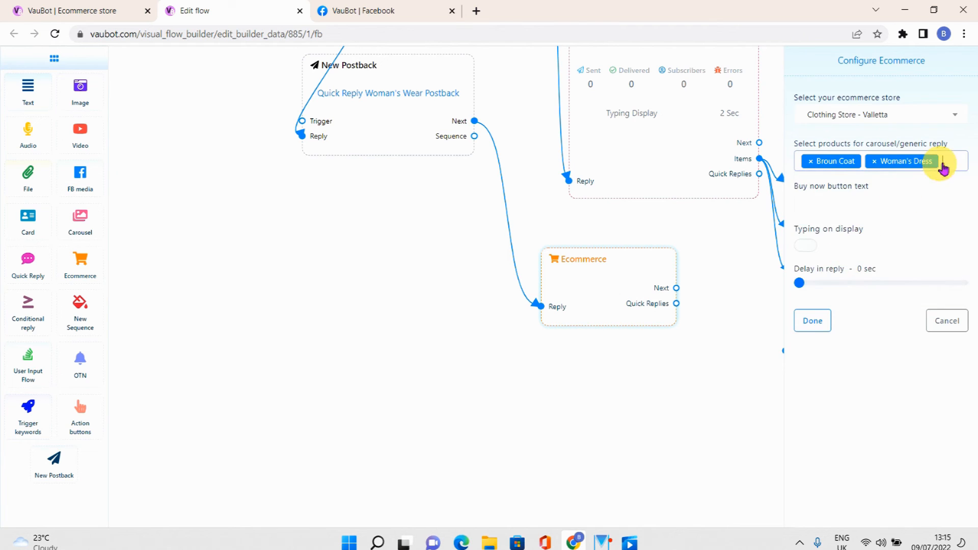
pyautogui.click(943, 163)
pyautogui.click(843, 281)
# Set the Ecommerce block's buy button text to Buy Now, enable typing display with a 2 second reply delay, and save it
pyautogui.click(851, 220)
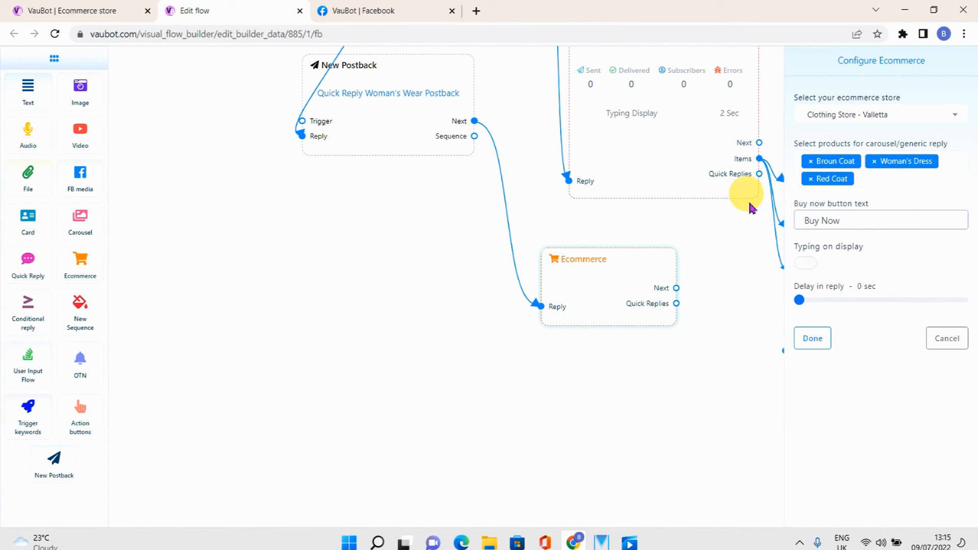
pyautogui.click(805, 263)
pyautogui.moveTo(799, 299); pyautogui.dragTo(804, 300)
pyautogui.click(814, 341)
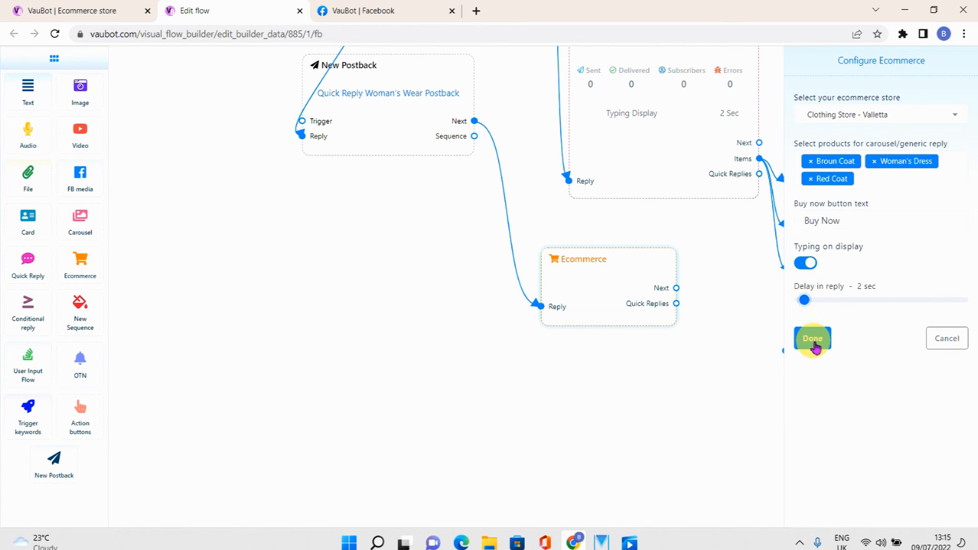
# Automatically arrange all the blocks of the bot flow and save the flow
pyautogui.scroll(-3, 408, 311)
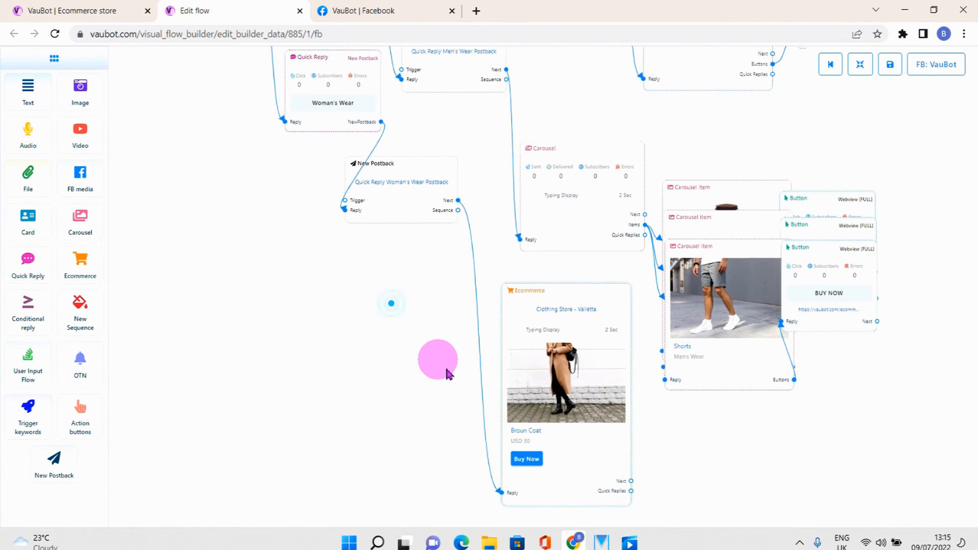
pyautogui.moveTo(446, 374); pyautogui.dragTo(523, 470)
pyautogui.click(860, 64)
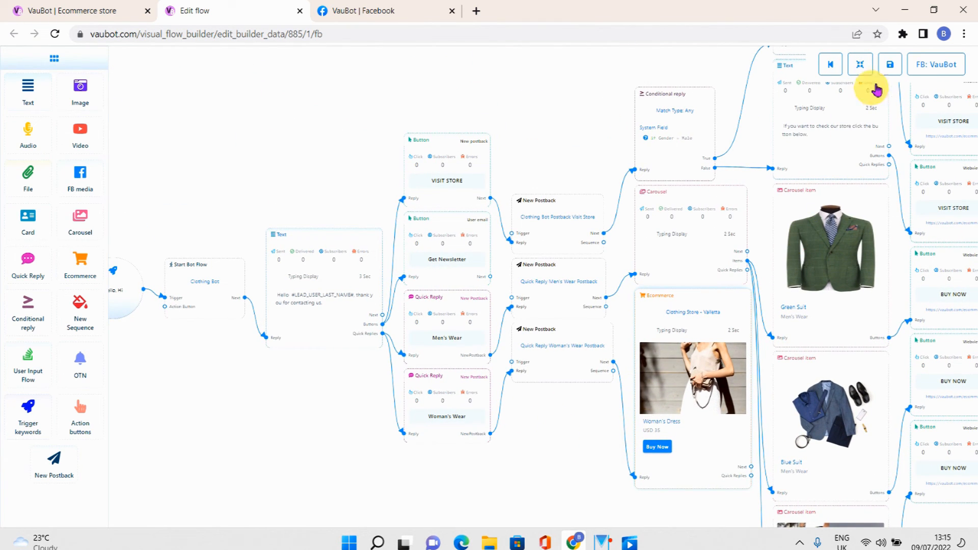
pyautogui.click(890, 64)
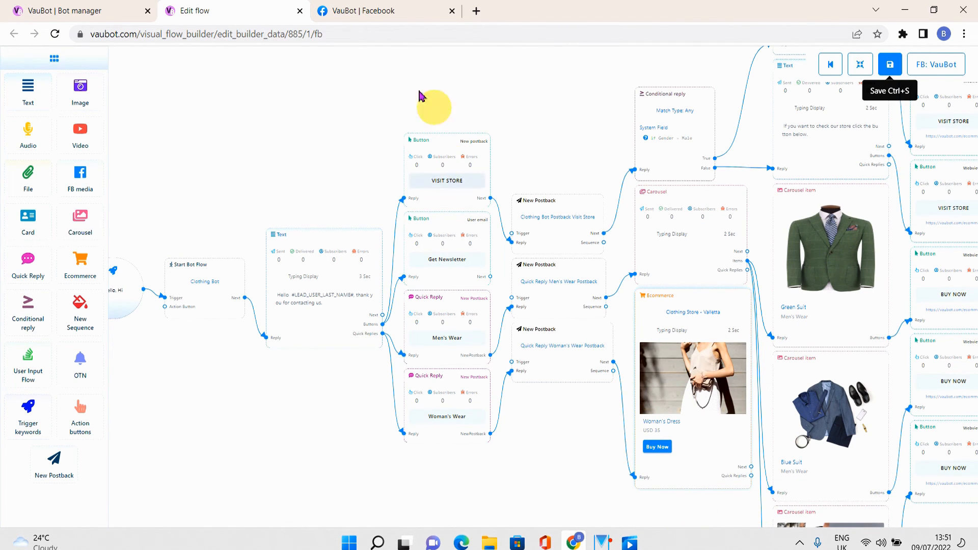
# Switch to the VauBot Facebook page, open a Messenger chat with it, and send the message Hello to start the bot
pyautogui.click(376, 10)
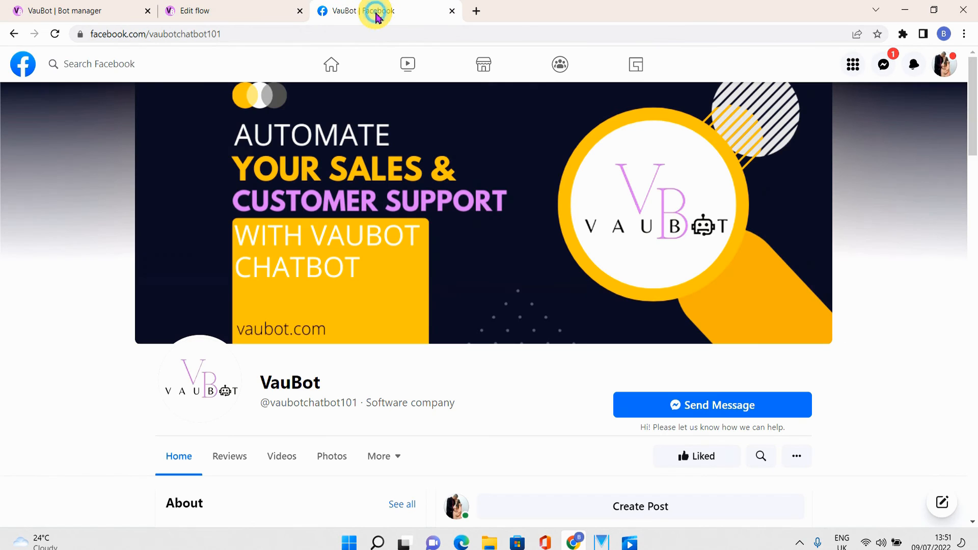
pyautogui.click(714, 407)
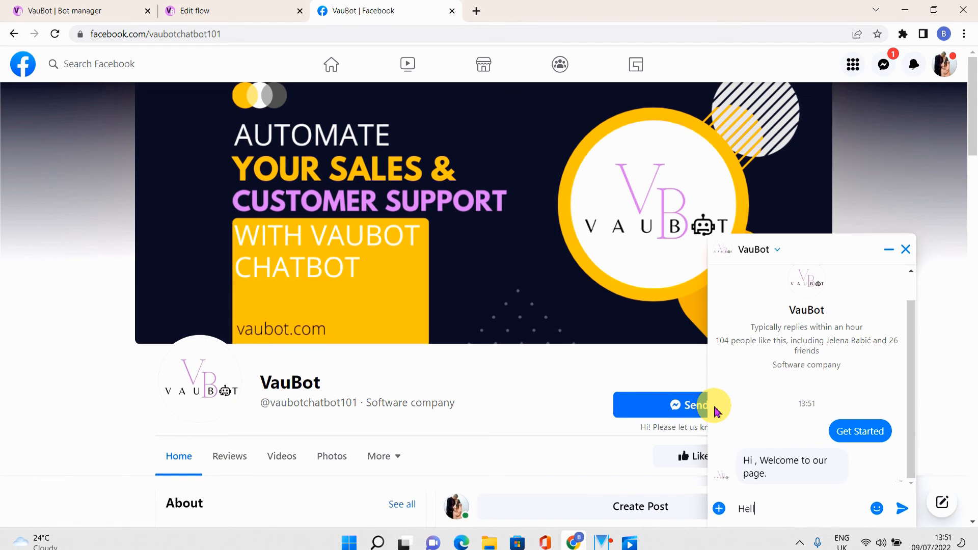
pyautogui.write('Hello')
pyautogui.press('Return')
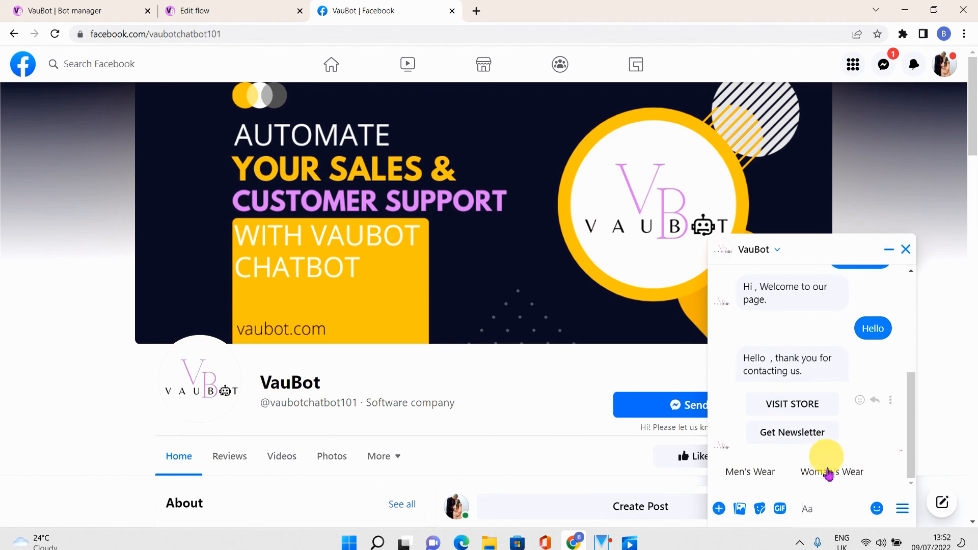
# Test the bot's VISIT STORE replies through to the store page, close that page, and try the Get Newsletter option
pyautogui.click(794, 405)
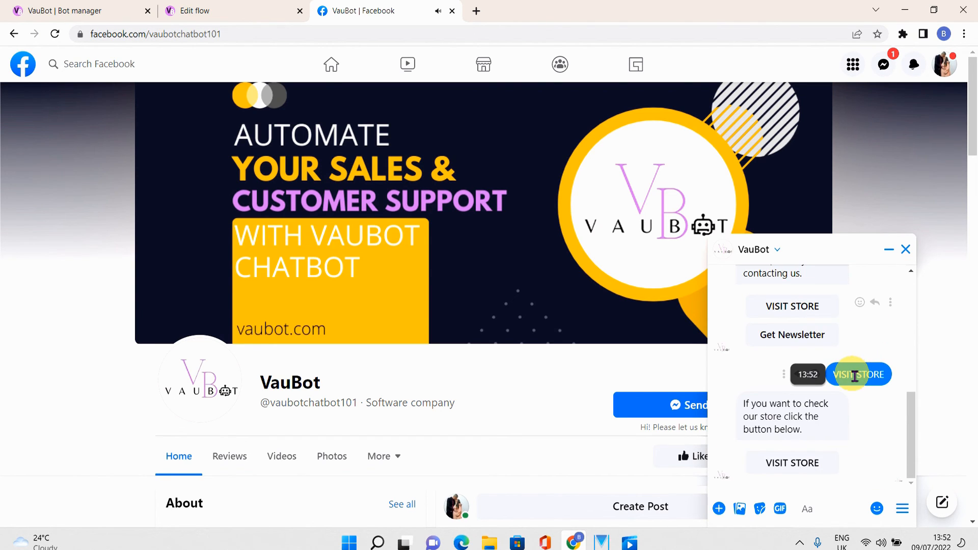
pyautogui.click(802, 462)
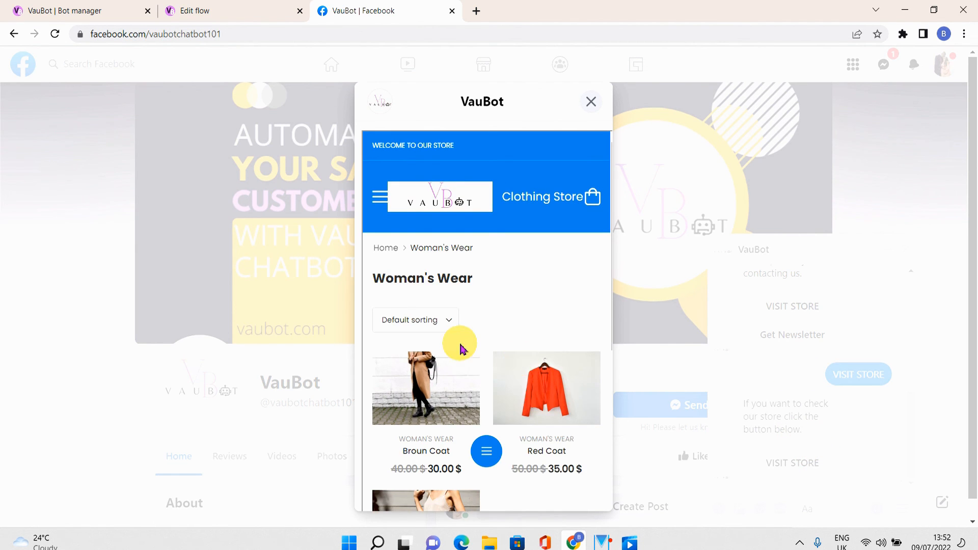
pyautogui.scroll(-5, 460, 350)
pyautogui.scroll(5, 460, 349)
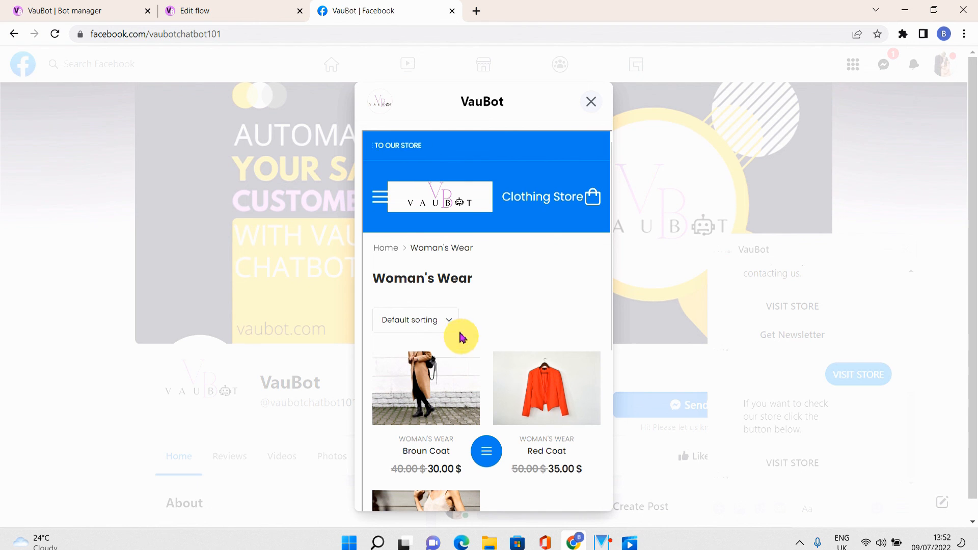
pyautogui.click(591, 102)
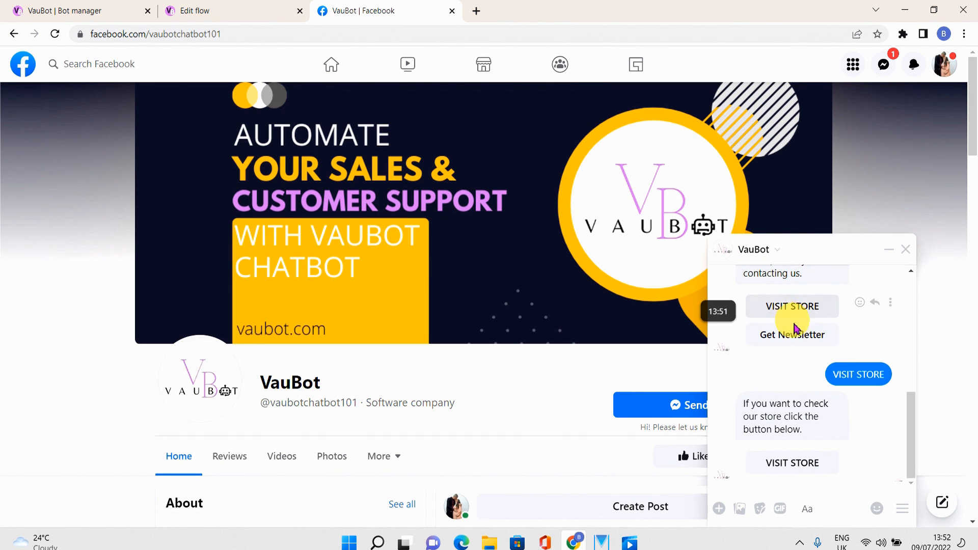
pyautogui.click(800, 337)
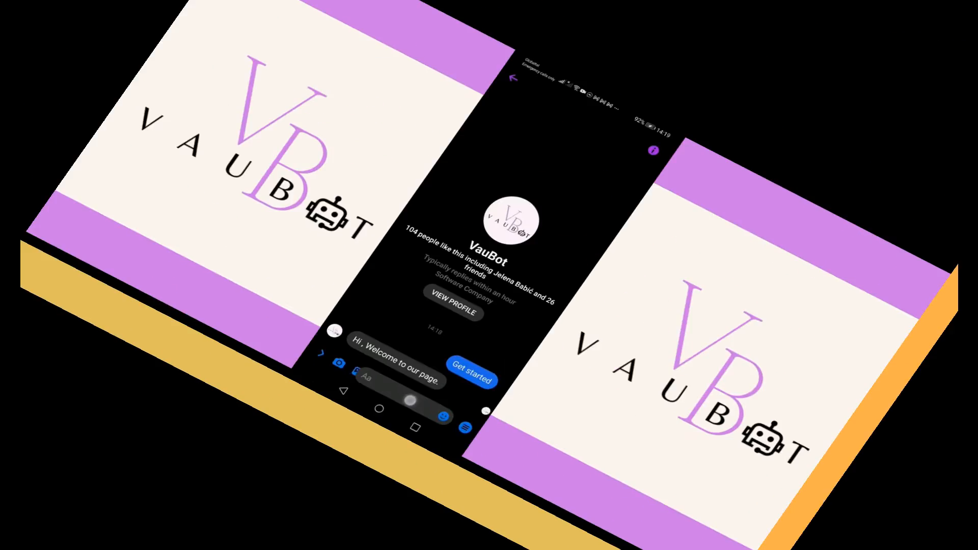
# Switch to Messenger on the phone, send Hello in the VauBot chat, and hide the keyboard
pyautogui.write('Hell')
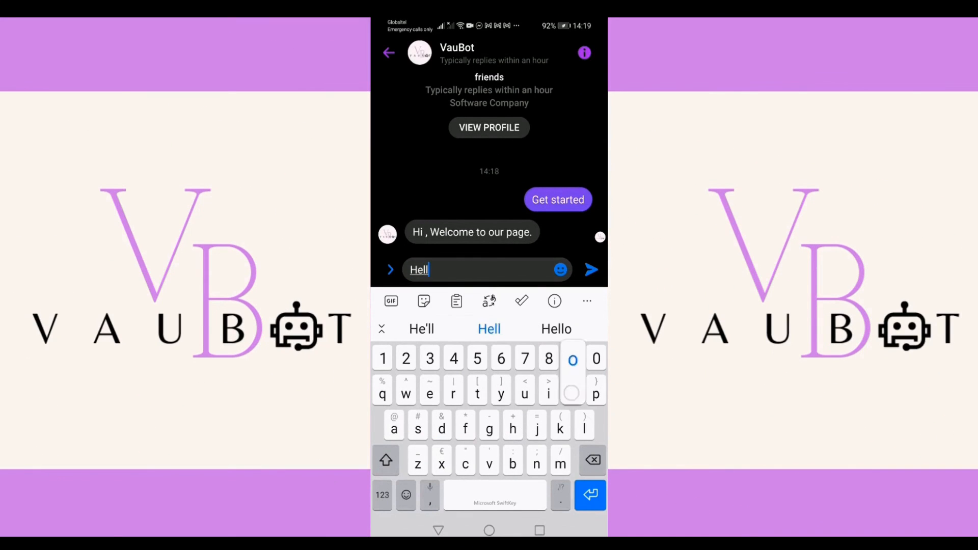
pyautogui.press('Return')
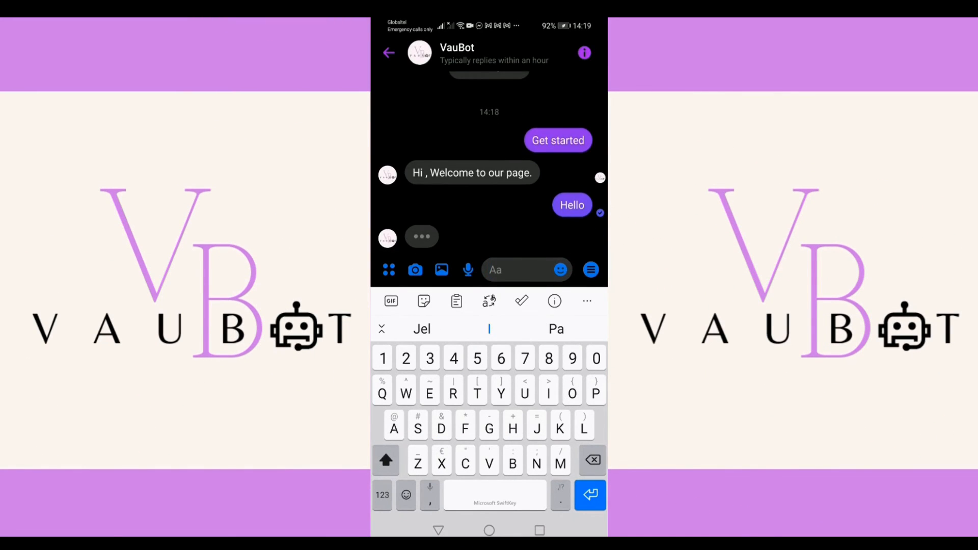
pyautogui.click(438, 530)
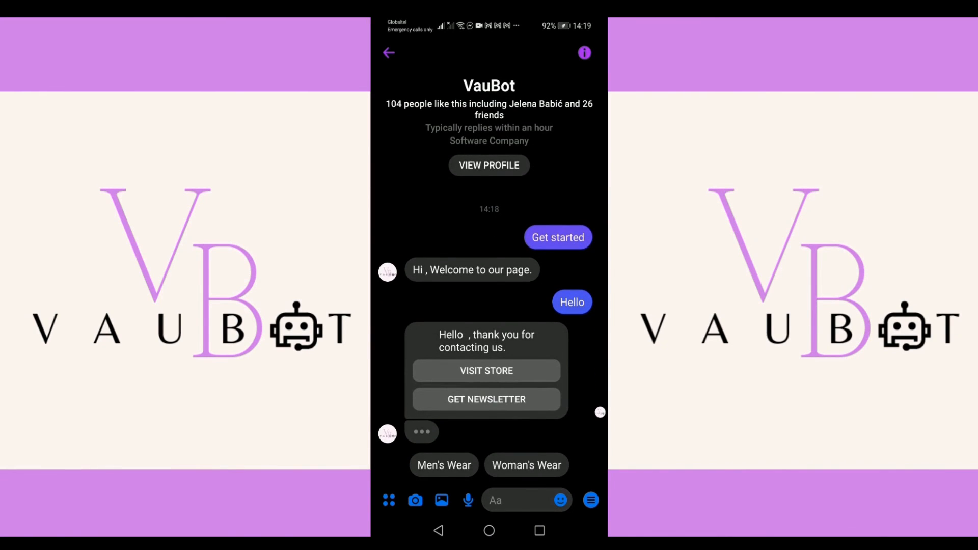
# On the phone, test both VISIT STORE replies and browse the store page, then open and close the GET NEWSLETTER email form
pyautogui.click(486, 370)
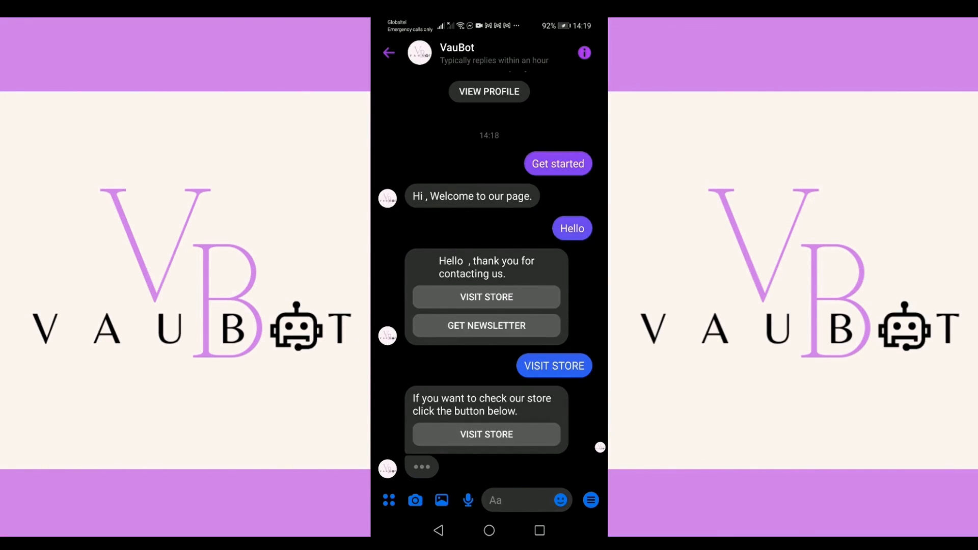
pyautogui.click(486, 434)
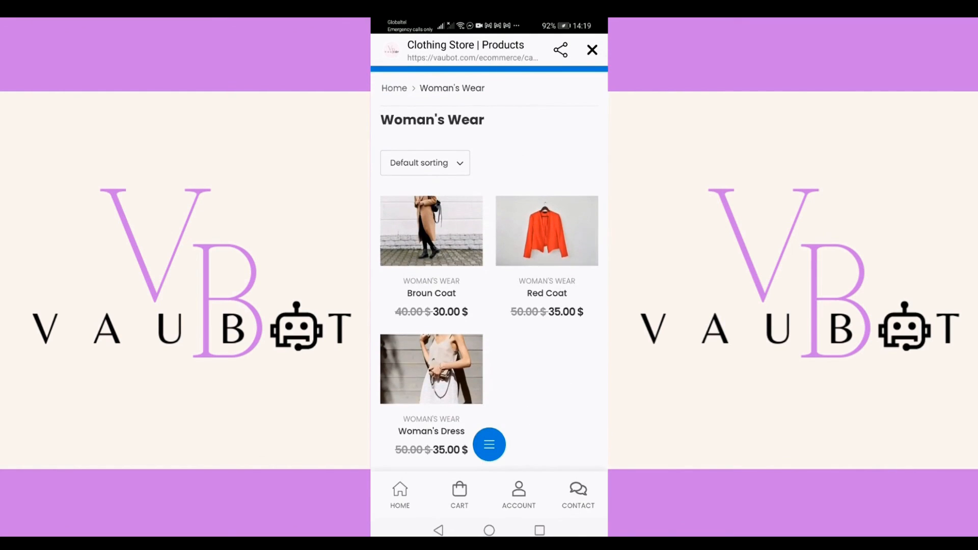
pyautogui.scroll(-3, 489, 306)
pyautogui.click(591, 50)
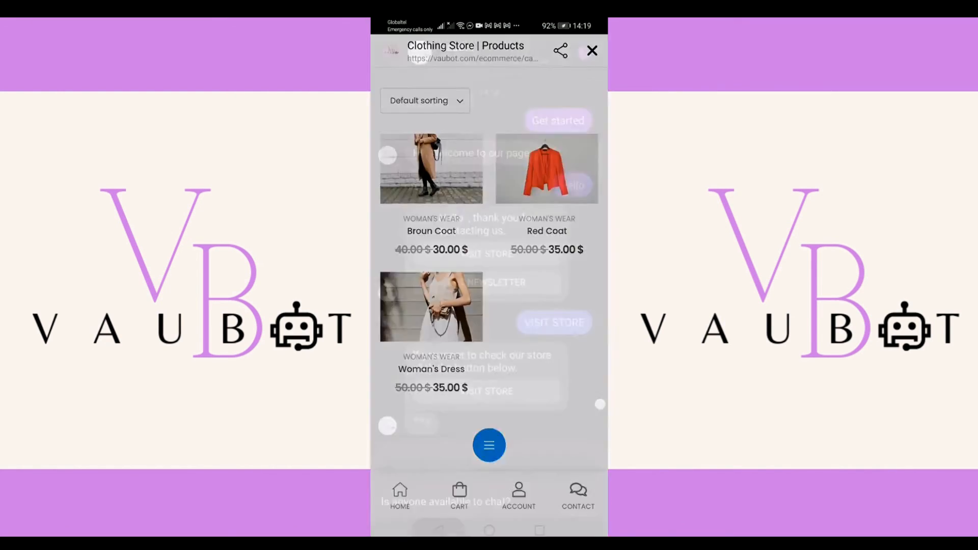
pyautogui.click(500, 283)
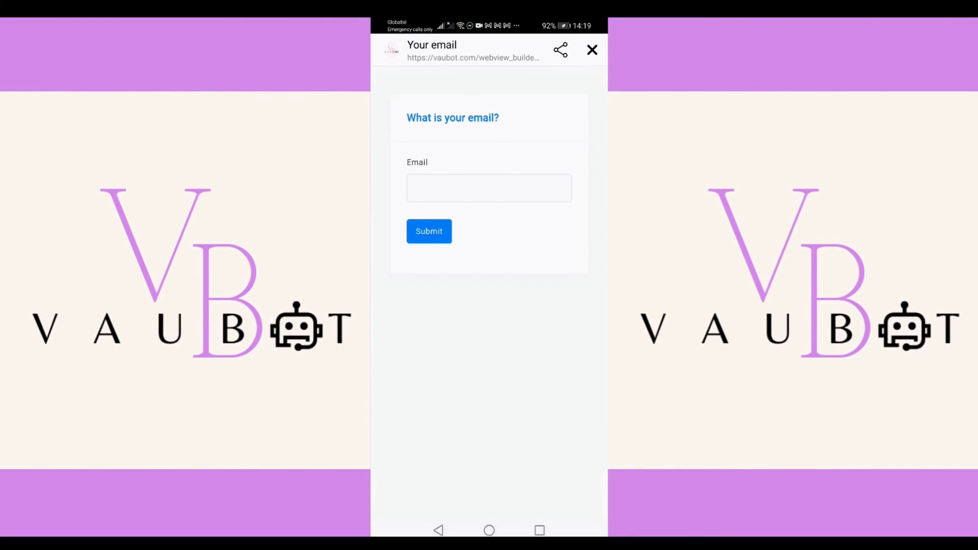
pyautogui.click(438, 530)
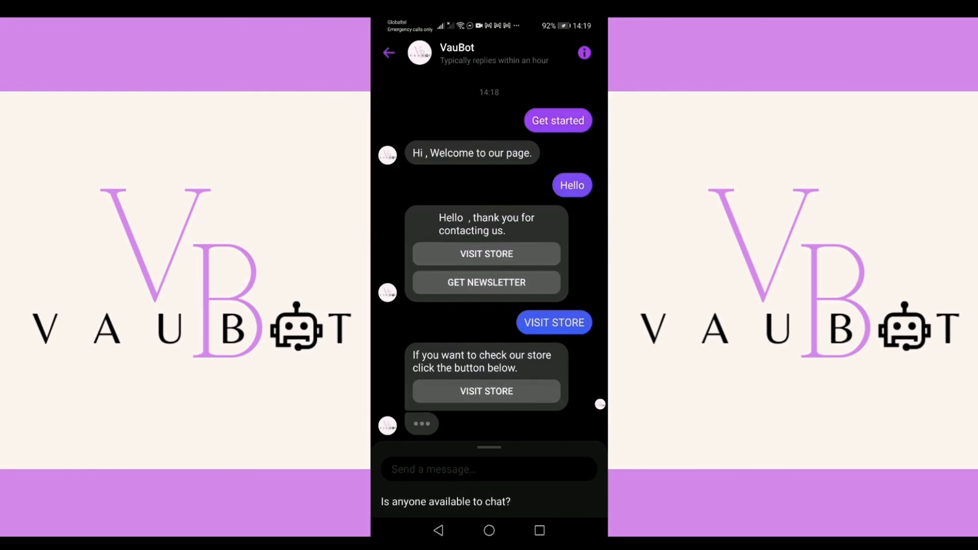